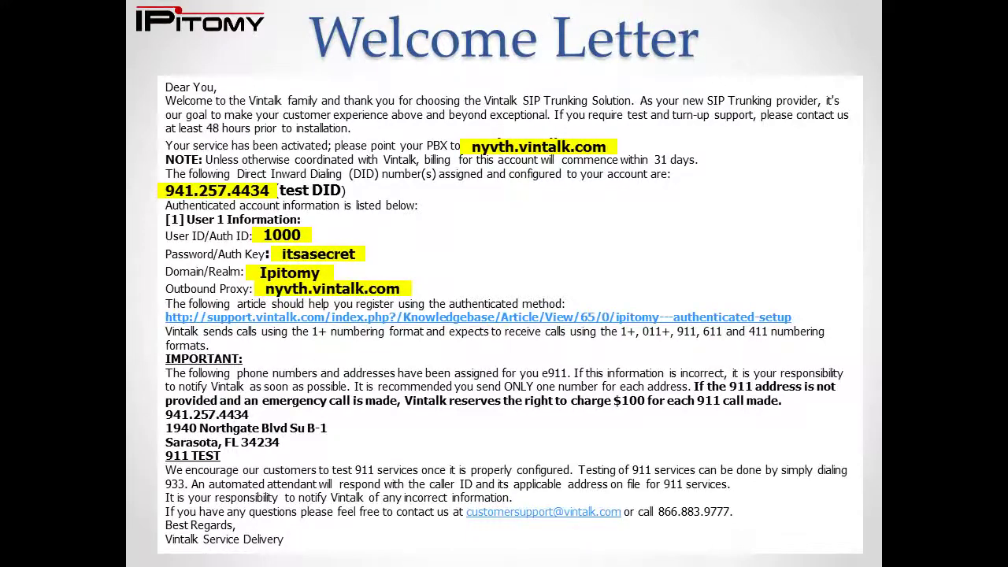
key("Right")
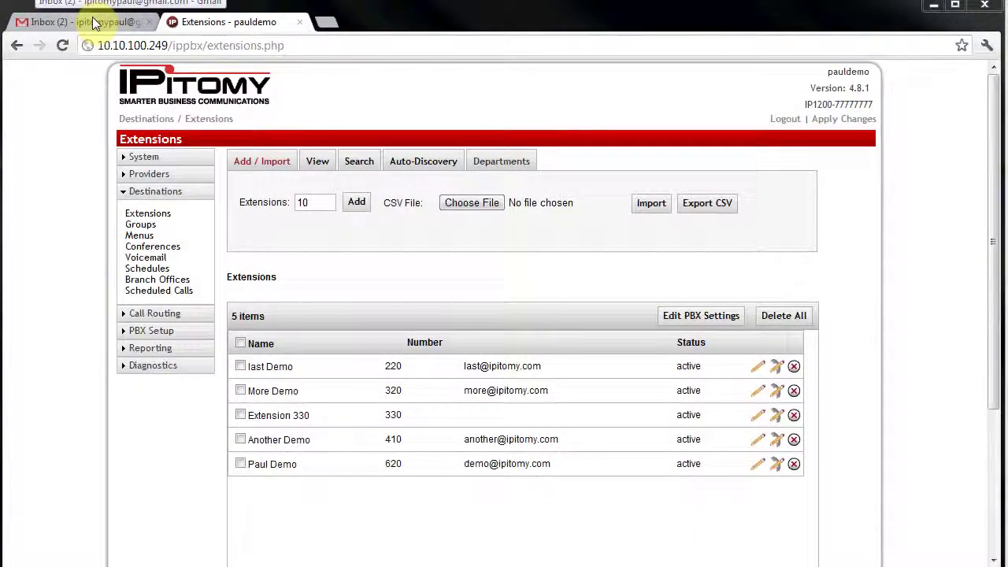
Open the forwarded Vintalk SIP Trunking welcome email in Gmail and review its User 1 account information
left_click(92, 22)
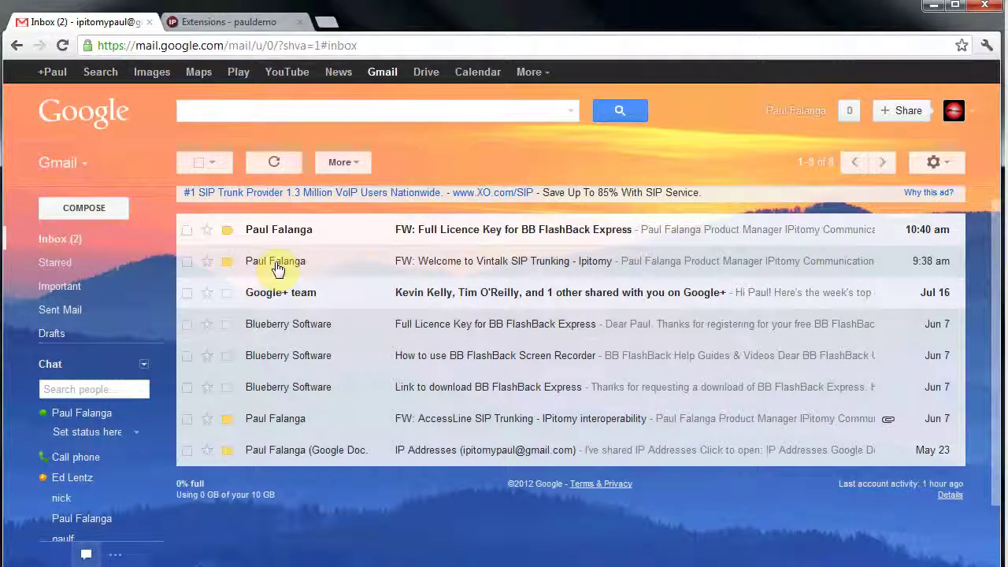
left_click(276, 264)
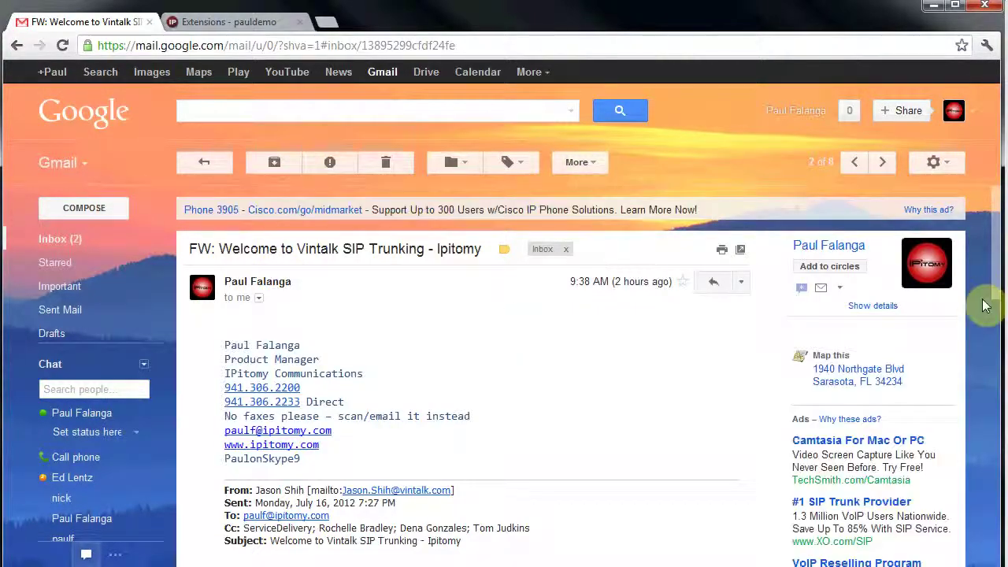
scroll(984, 315, "down", 5)
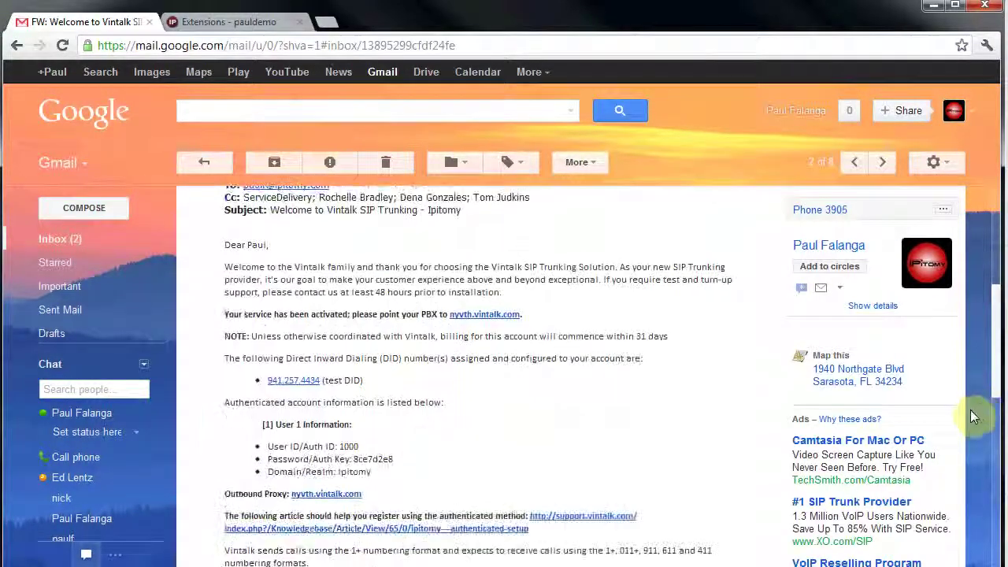
scroll(974, 417, "down", 1)
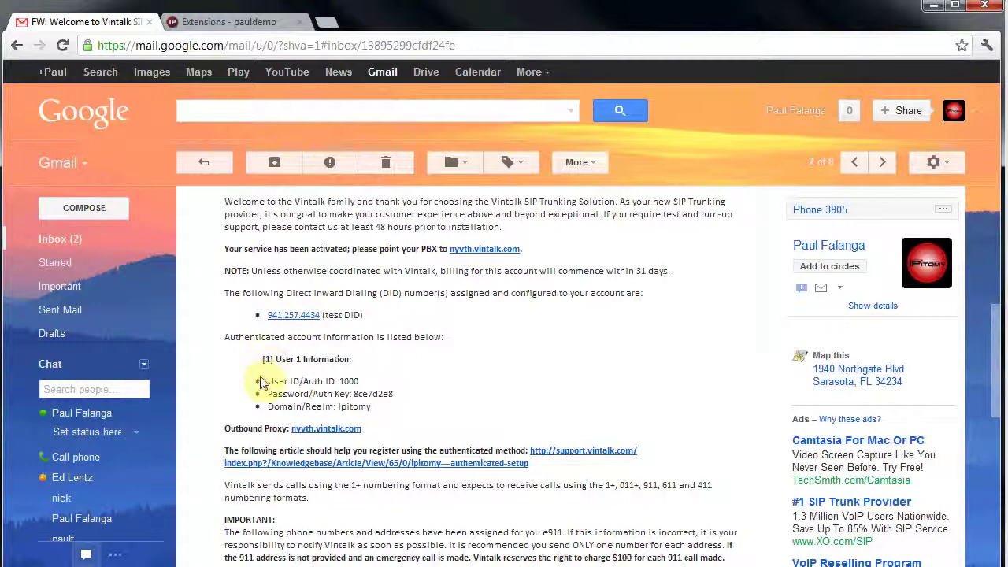
left_click_drag(261, 381, 405, 431)
left_click(407, 404)
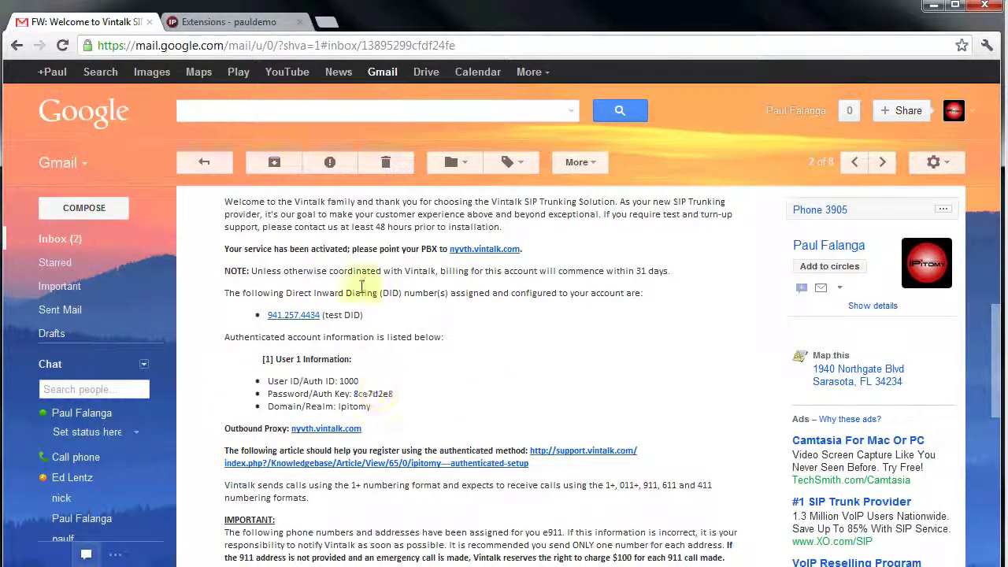
Return to the IPitomy PBX administration page and start adding a new SIP provider
left_click(240, 23)
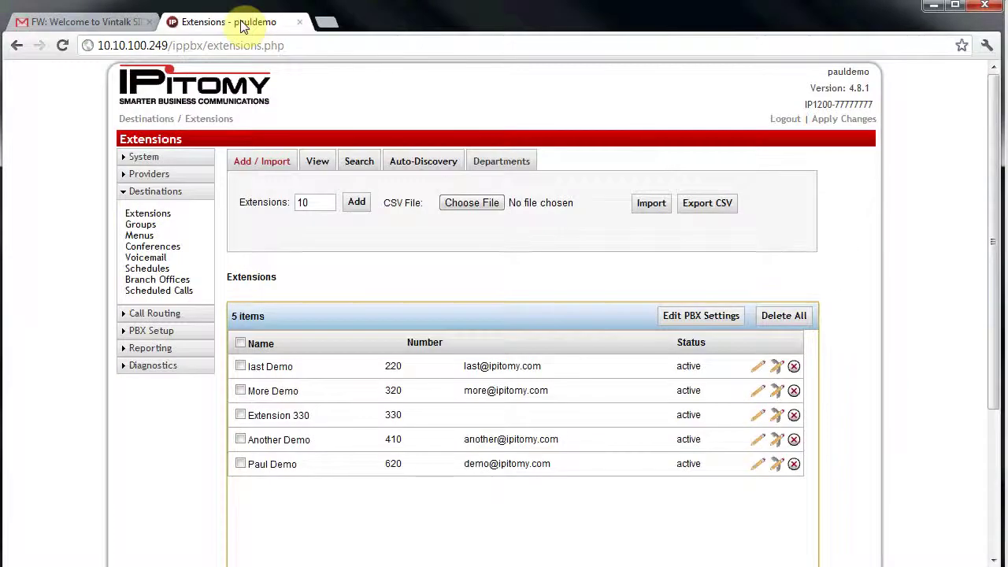
left_click(147, 174)
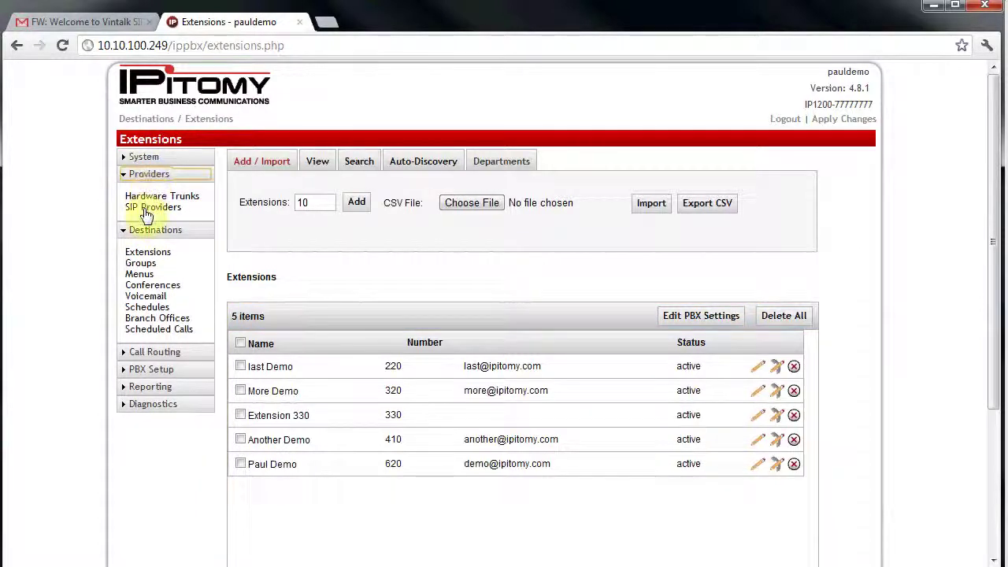
left_click(147, 206)
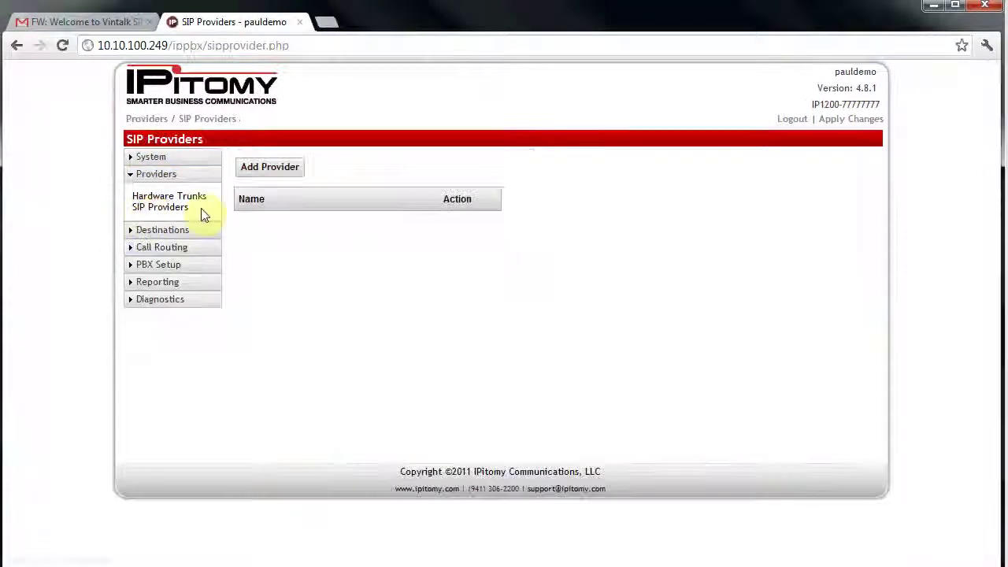
left_click(269, 173)
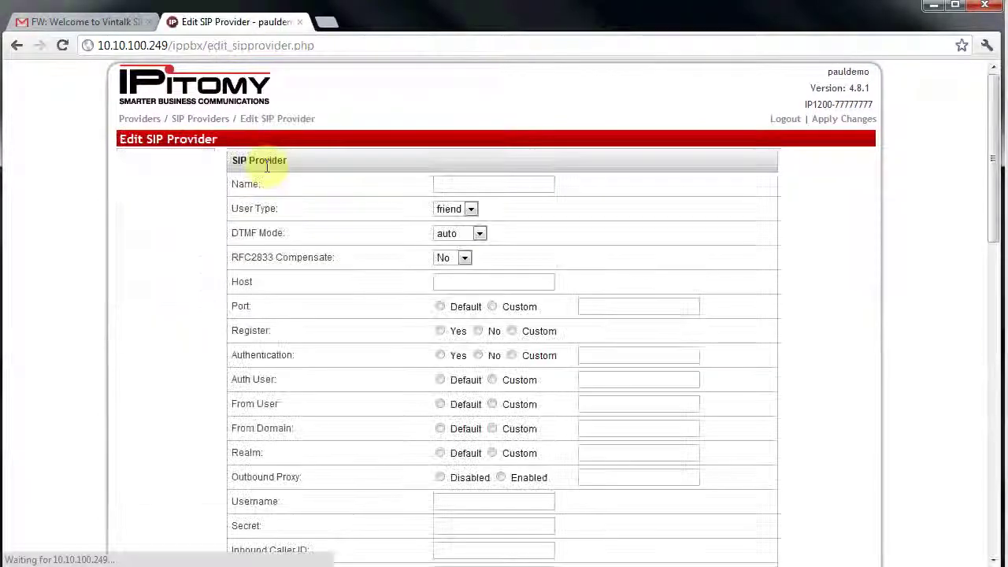
Name the SIP provider Vintalk NY and set its DTMF mode to rfc2833
left_click(447, 182)
type("Vin")
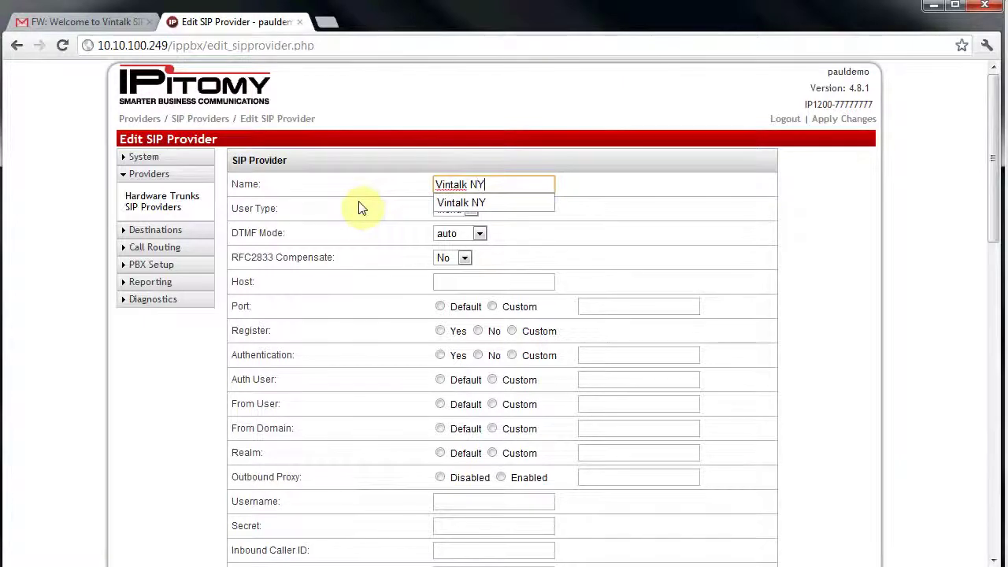
type("talk NY")
key("Tab")
left_click(457, 233)
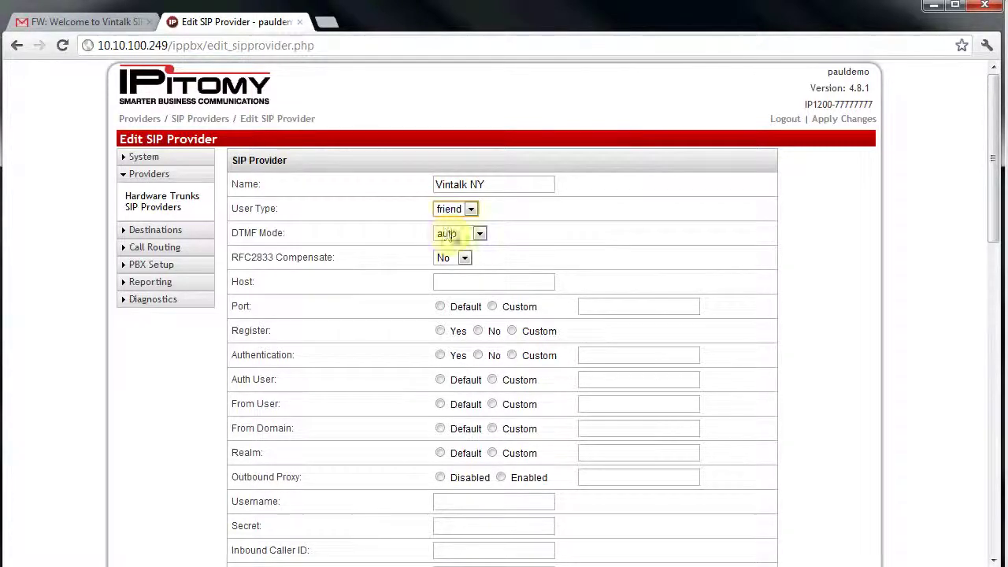
left_click(468, 254)
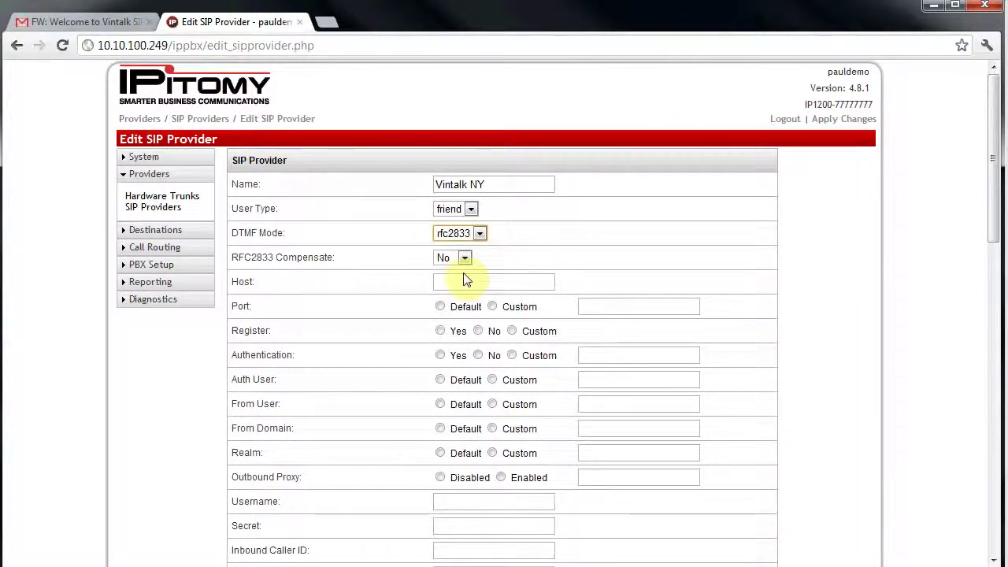
Copy the server address nyvth.vintalk.com from the Vintalk welcome email for the provider's Host field
left_click(463, 280)
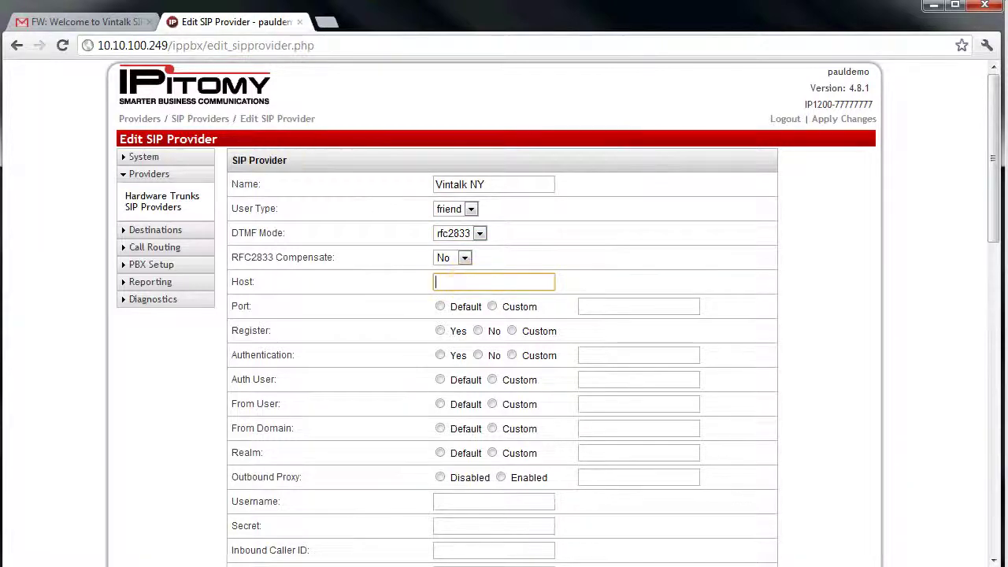
left_click(73, 16)
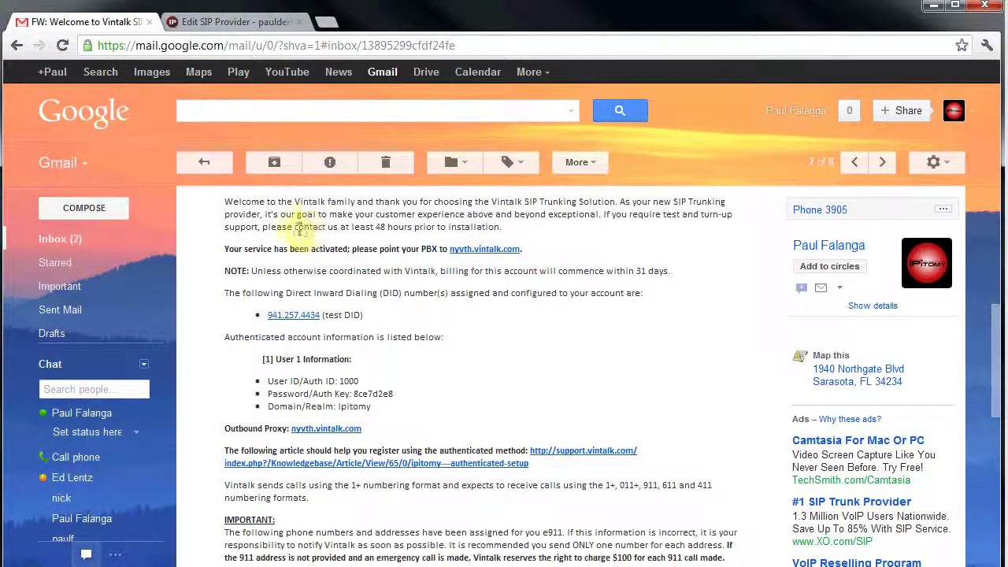
left_click_drag(362, 248, 522, 260)
left_click(522, 260)
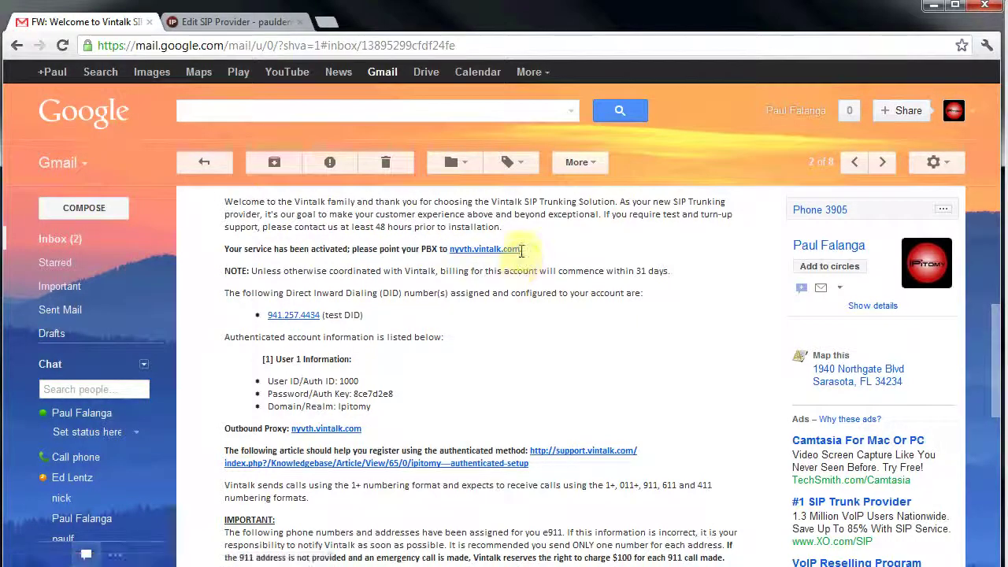
left_click_drag(519, 249, 449, 250)
right_click(498, 248)
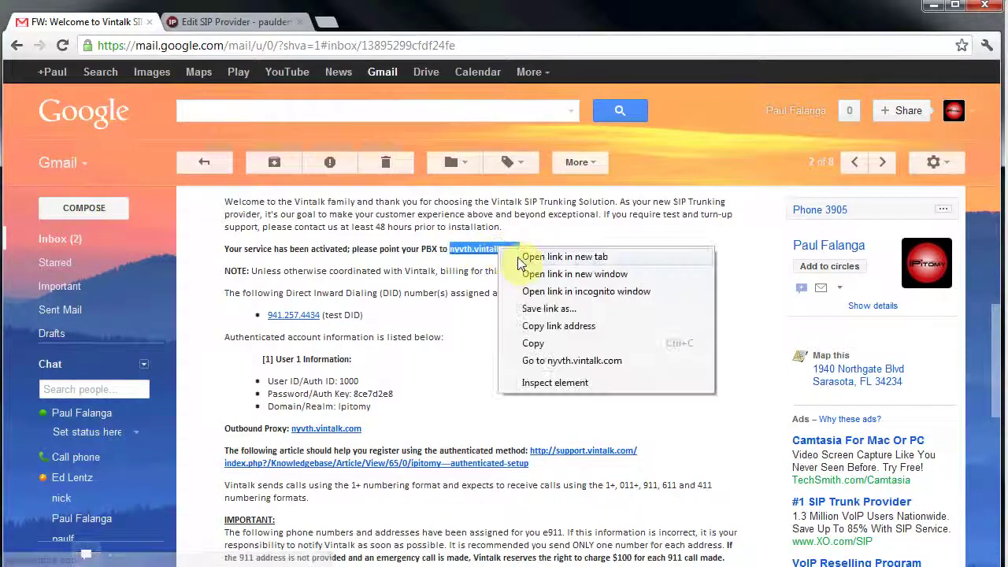
left_click(533, 344)
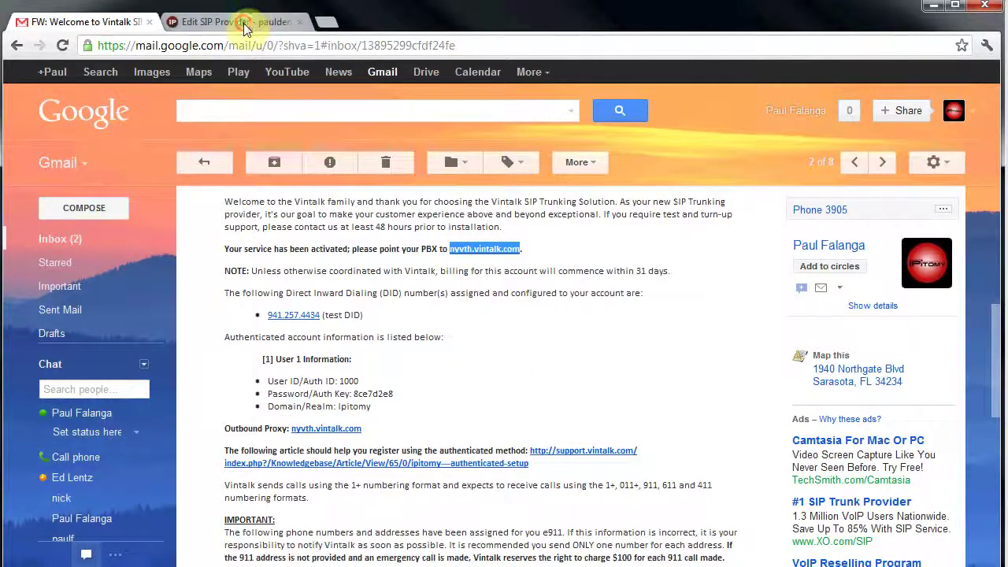
Paste nyvth.vintalk.com as the SIP provider's host and set the port to Default
left_click(232, 21)
left_click(463, 283)
right_click(461, 287)
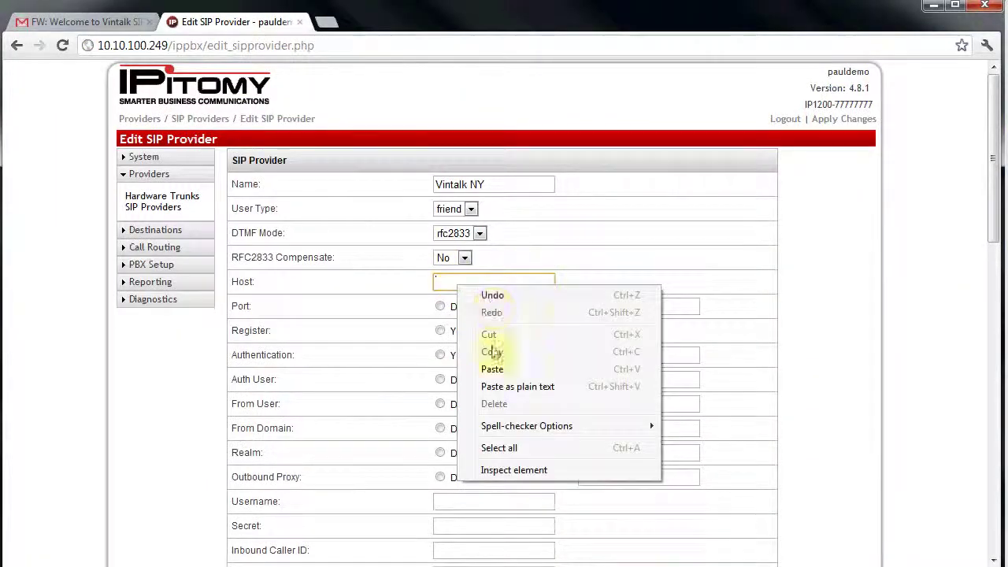
left_click(488, 368)
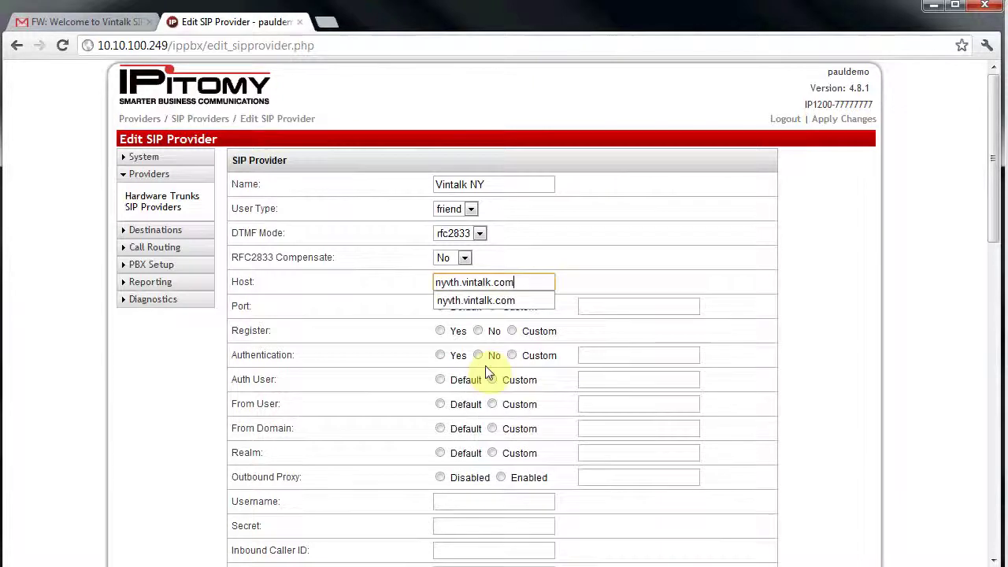
left_click(603, 303)
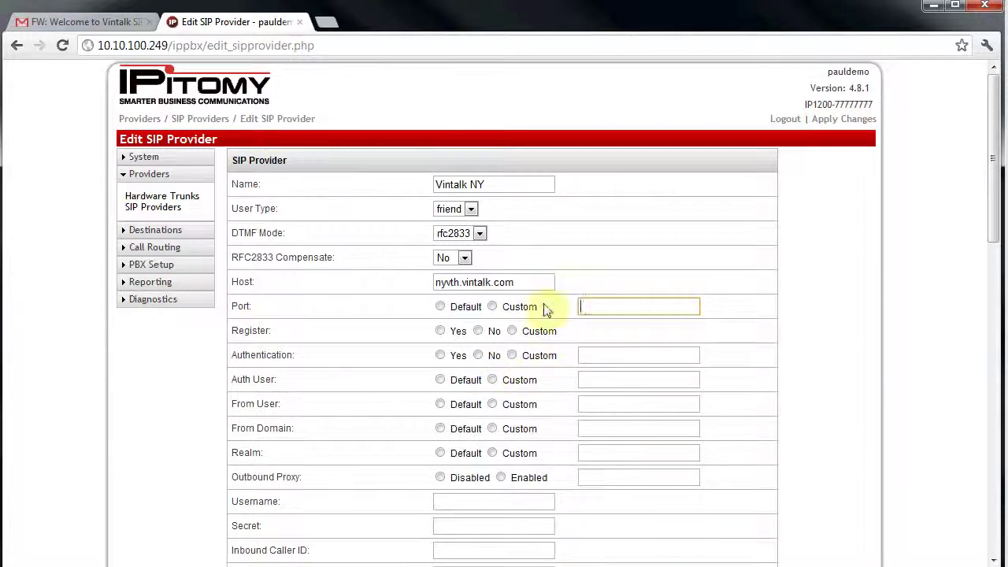
left_click(440, 306)
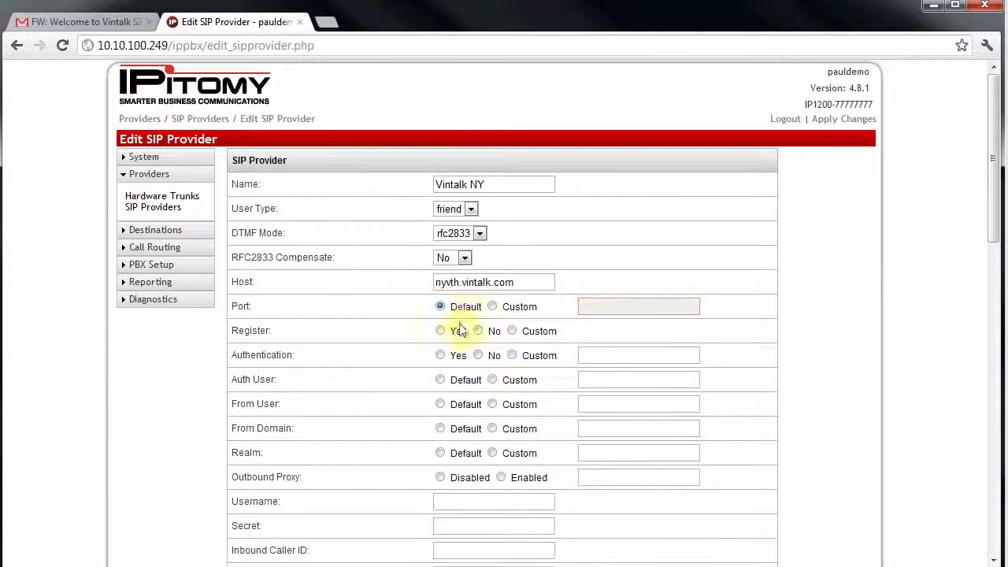
Open the authenticated setup article linked in the welcome email and copy its register string template
left_click(119, 21)
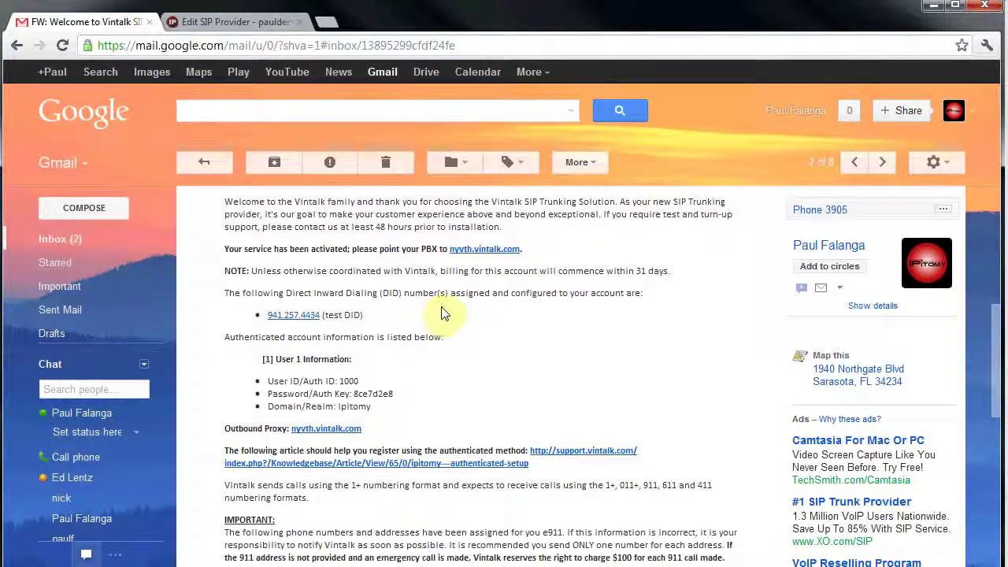
left_click_drag(238, 447, 526, 448)
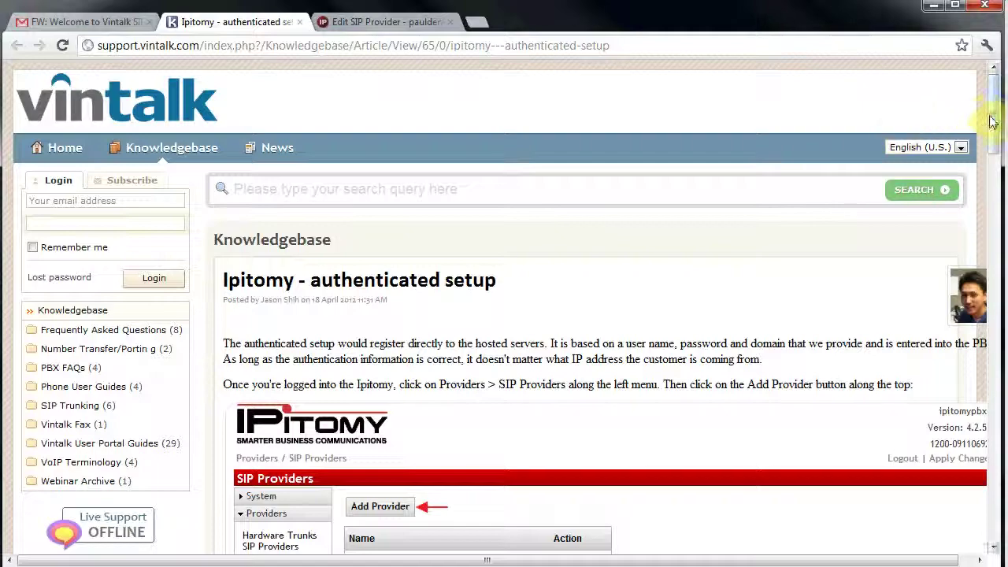
left_click_drag(994, 115, 961, 243)
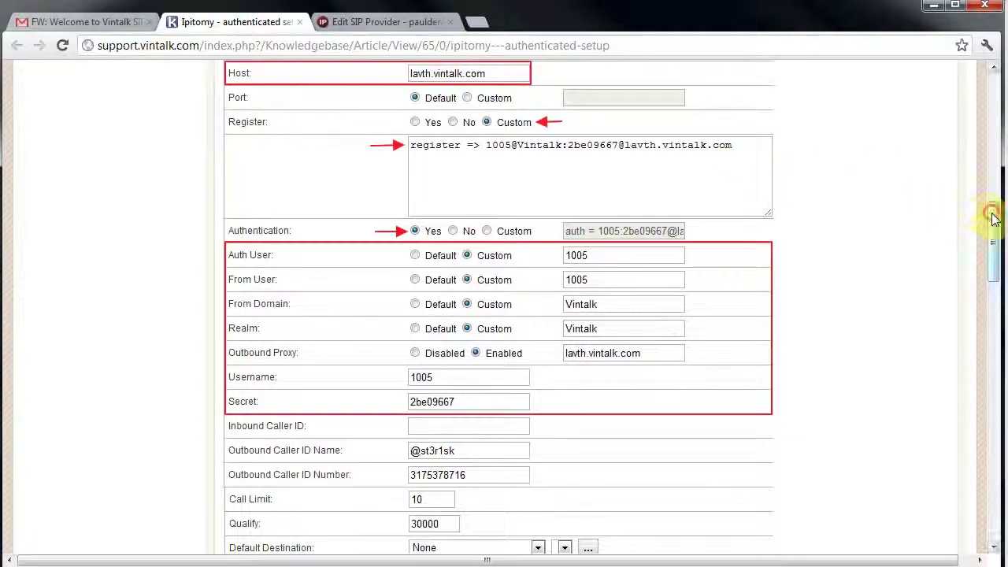
left_click_drag(990, 218, 983, 368)
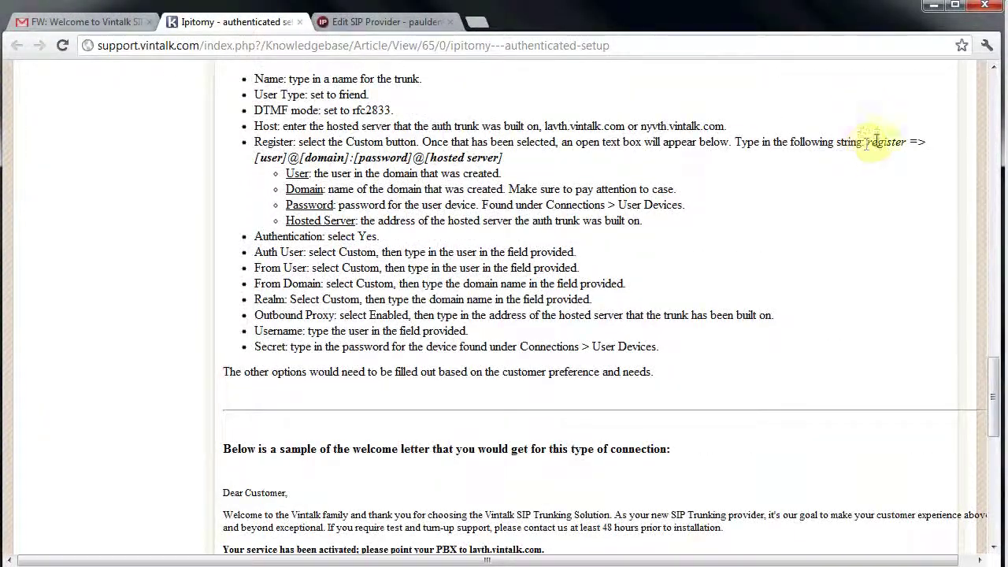
left_click_drag(867, 142, 513, 159)
right_click(506, 160)
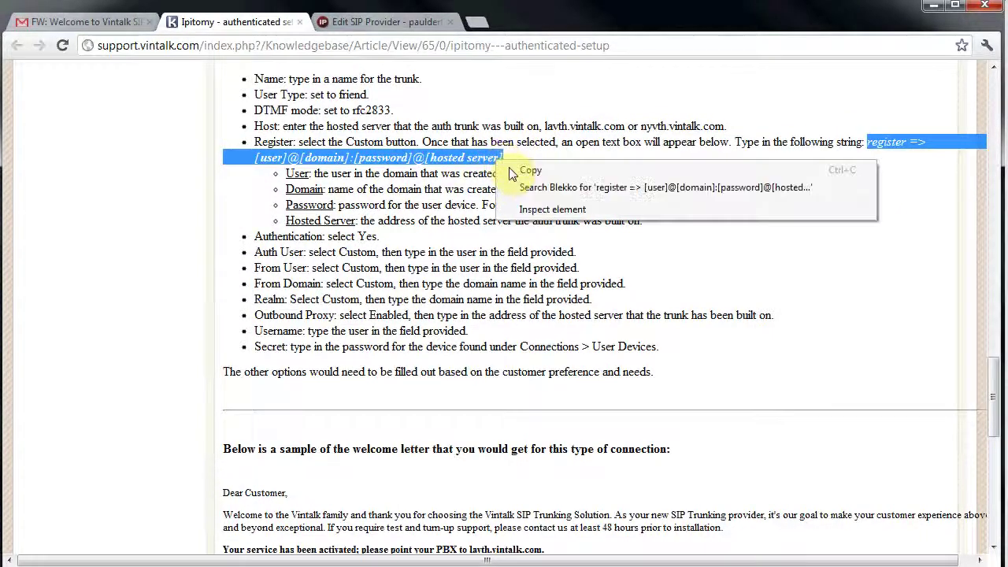
left_click(516, 171)
Set the SIP provider's Register option to Custom and paste the template "register => [user]@[domain]:[password]@[hosted server]"
left_click(405, 22)
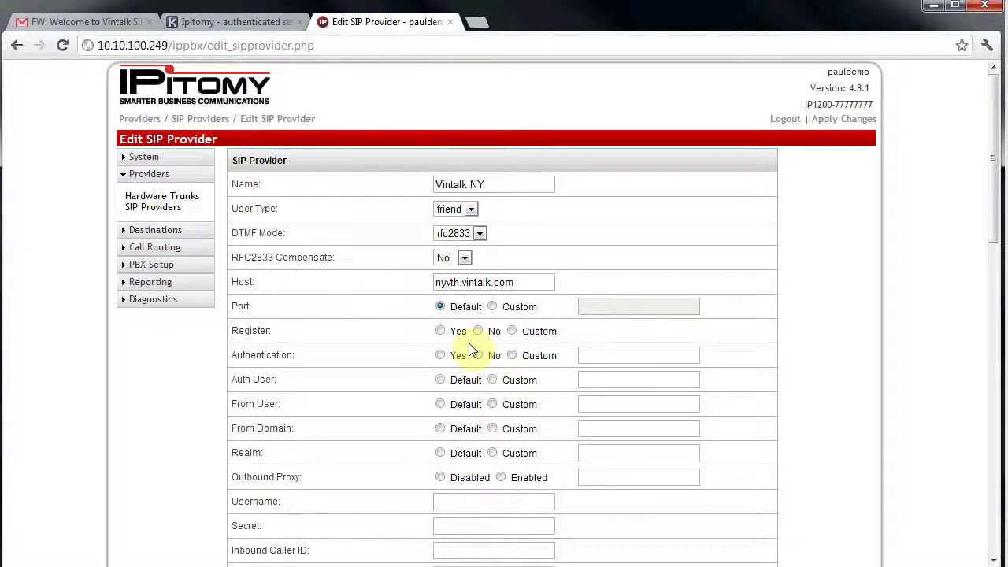
left_click(512, 331)
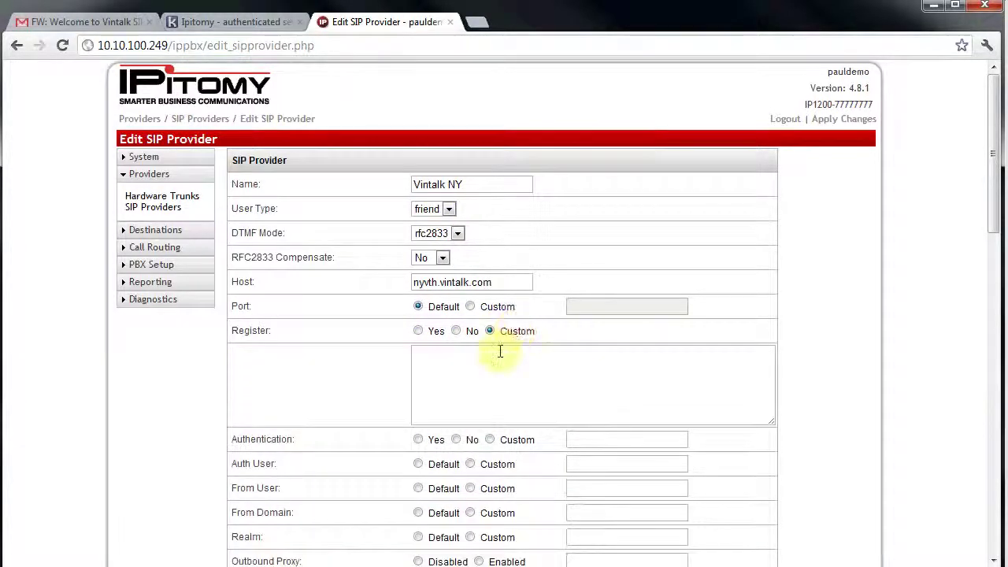
left_click(497, 351)
right_click(499, 355)
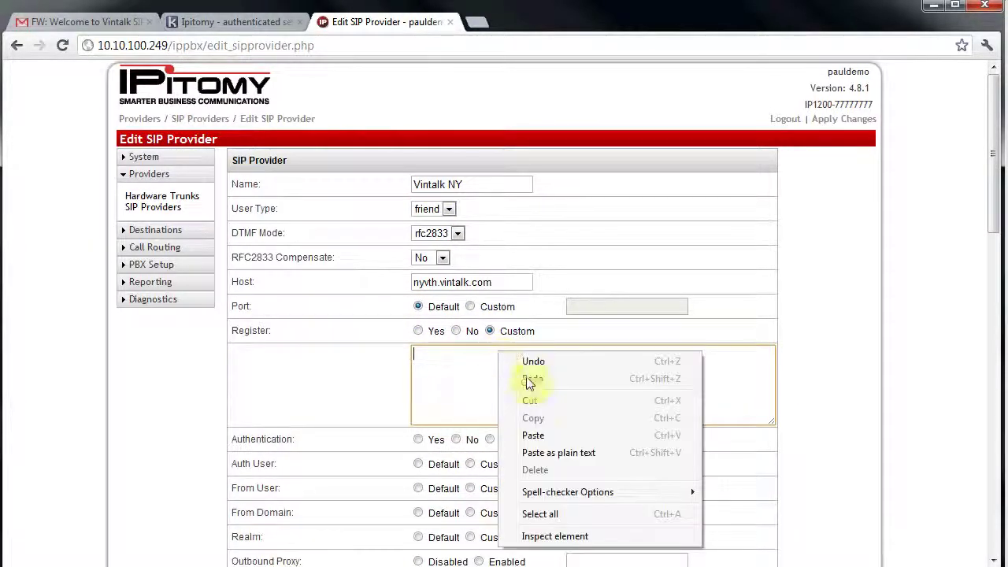
left_click(533, 435)
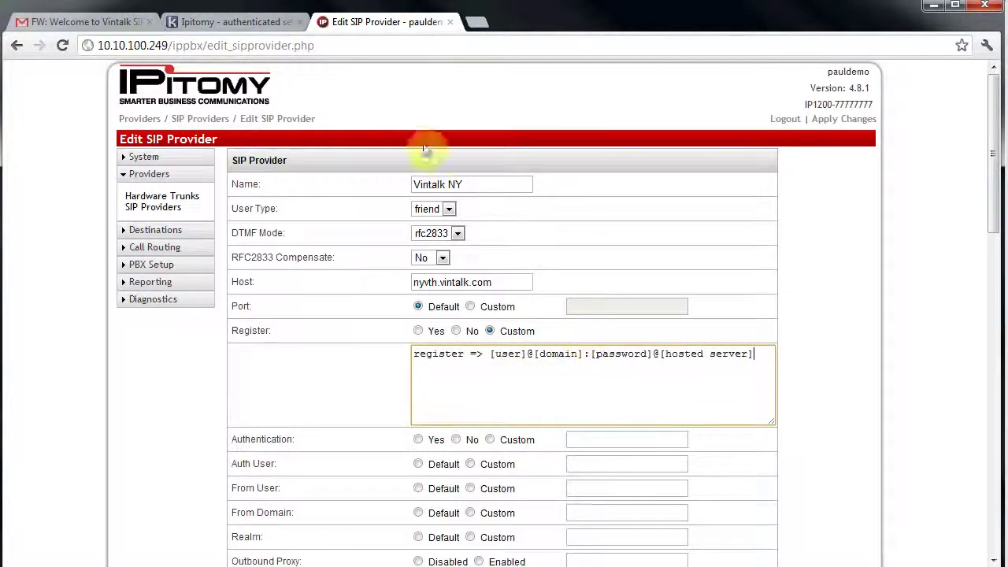
Replace the [user] placeholder in the register string with the User ID/Auth ID 1000 copied from the Vintalk welcome email
left_click(95, 24)
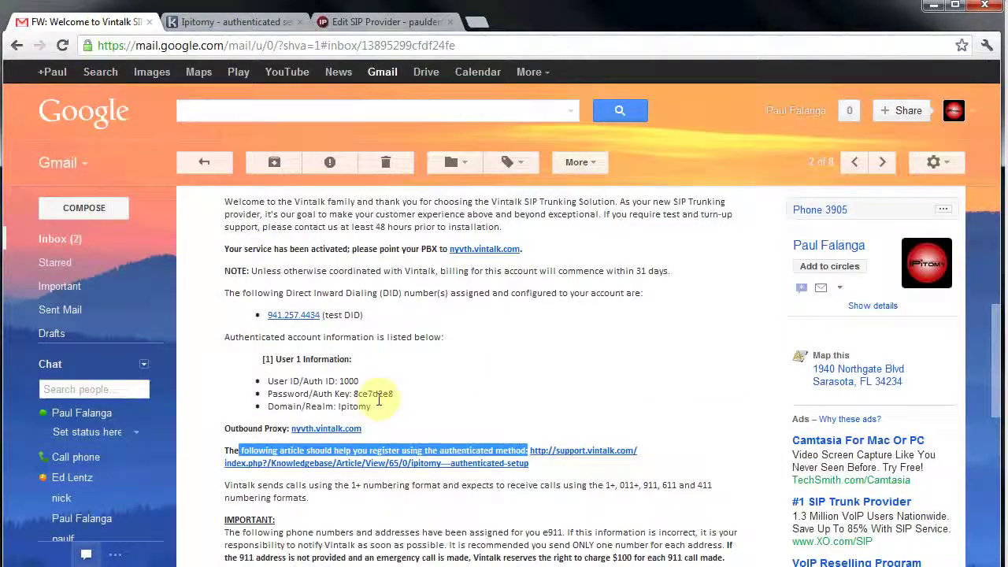
left_click(282, 379)
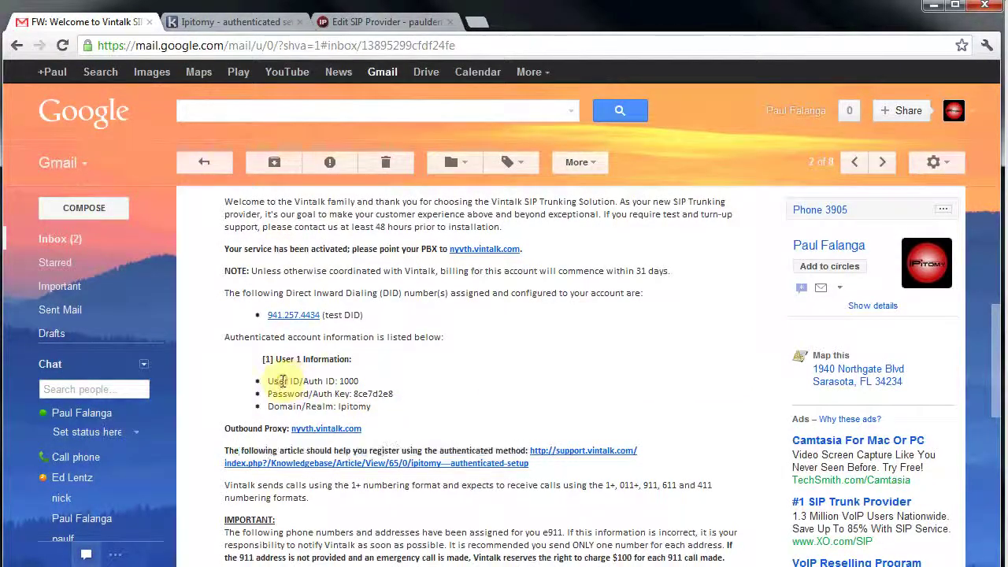
double_click(348, 381)
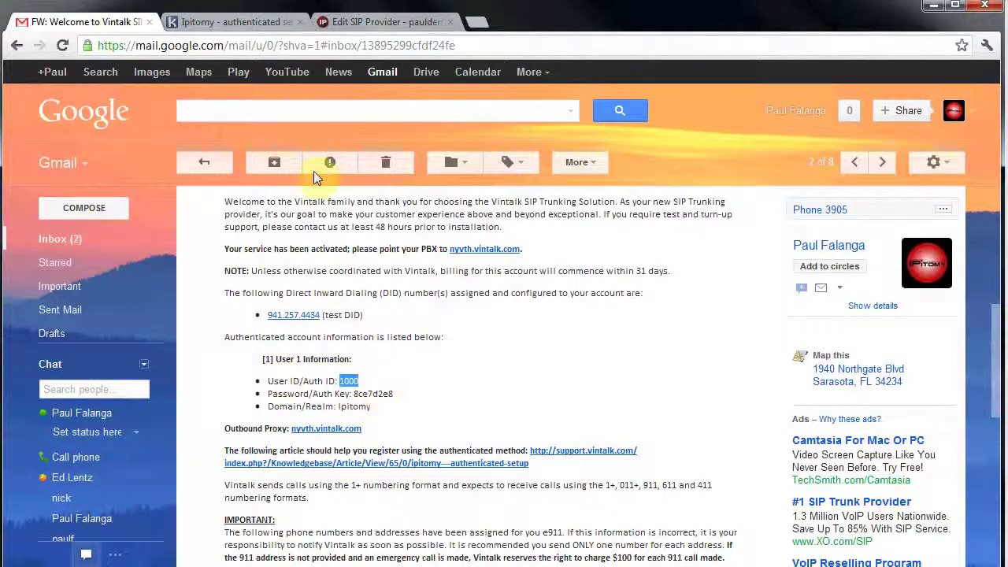
left_click(402, 22)
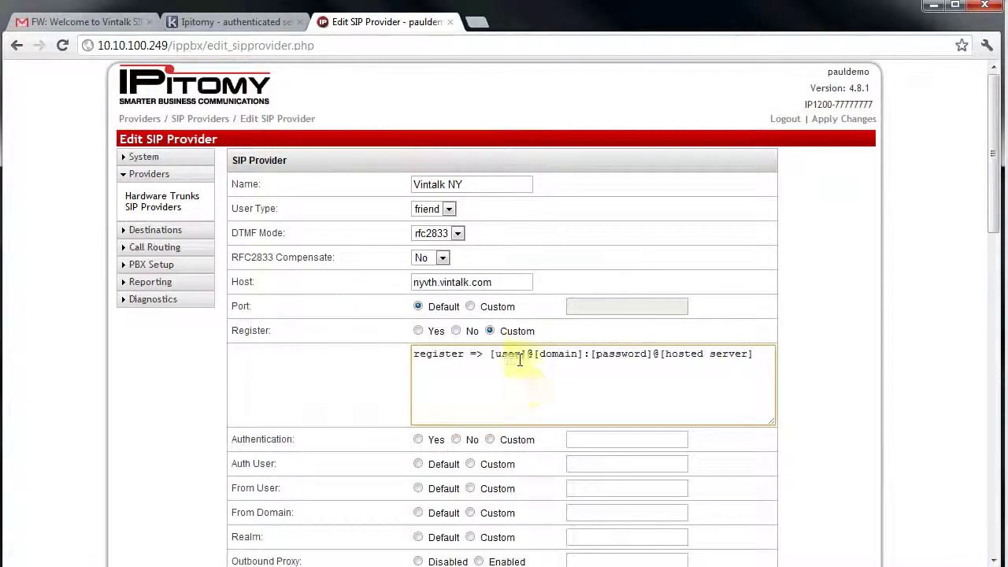
left_click_drag(490, 351, 532, 354)
right_click(531, 355)
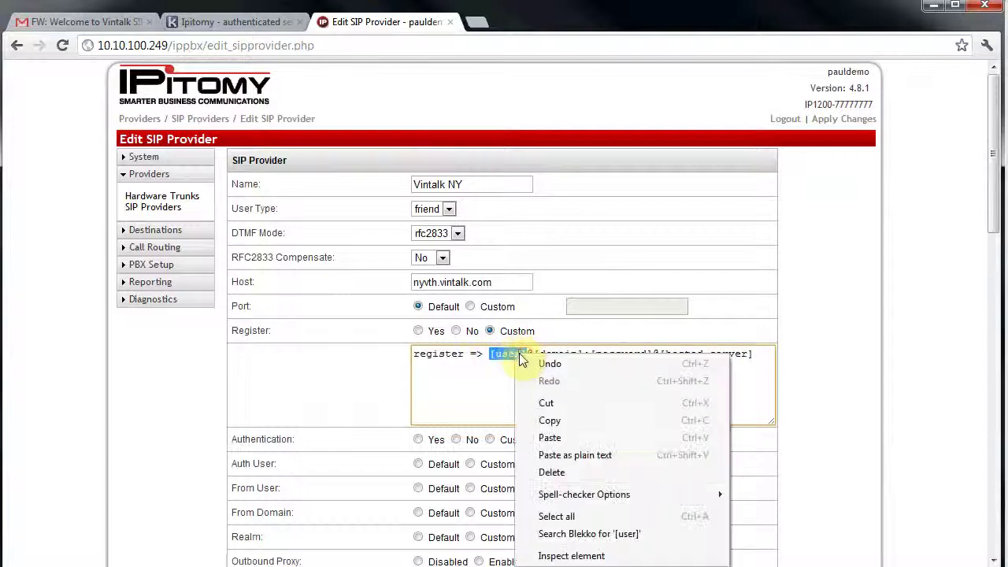
left_click(551, 438)
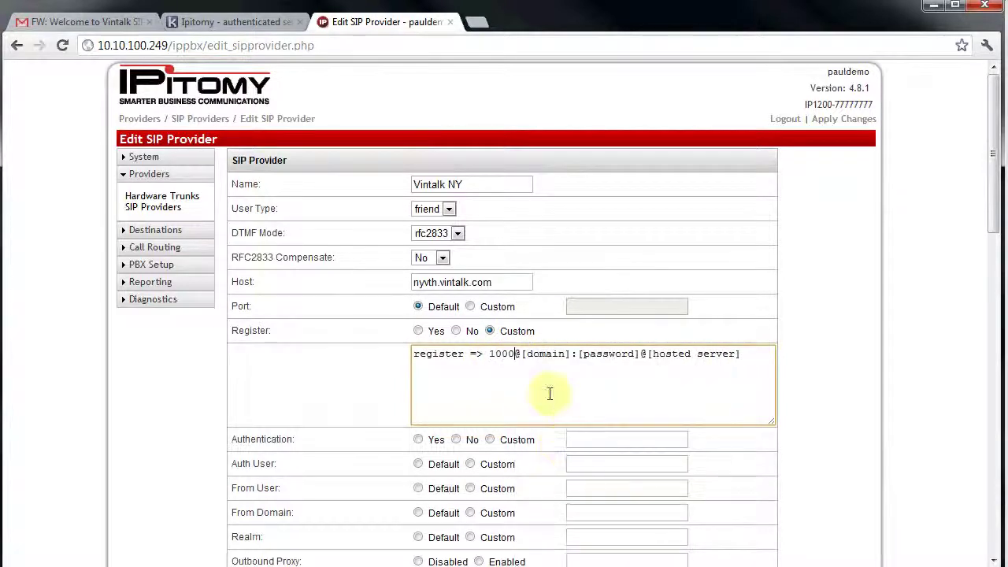
Replace the [domain] placeholder in the register string with the Domain/Realm value Ipitomy from the welcome email
left_click(71, 22)
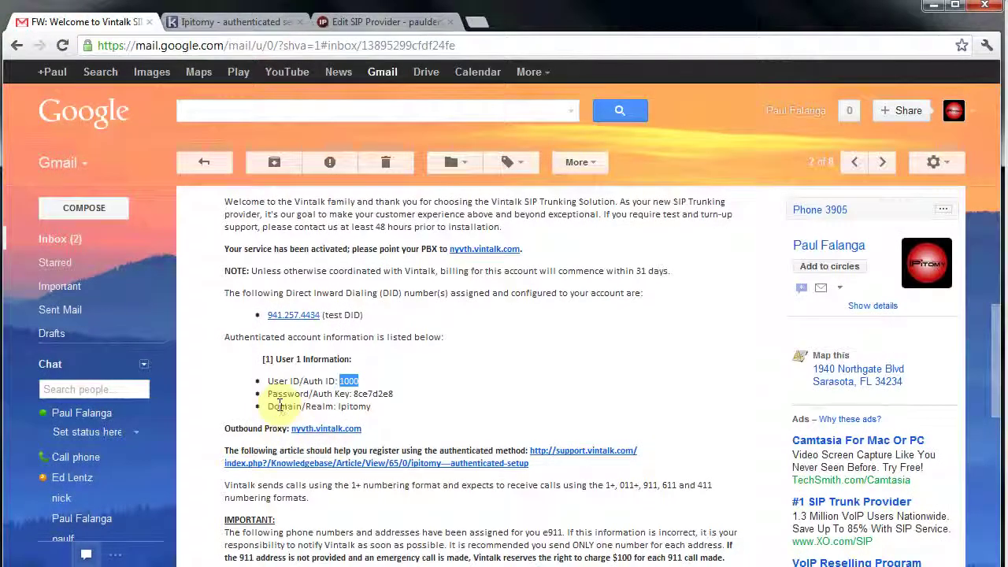
double_click(354, 406)
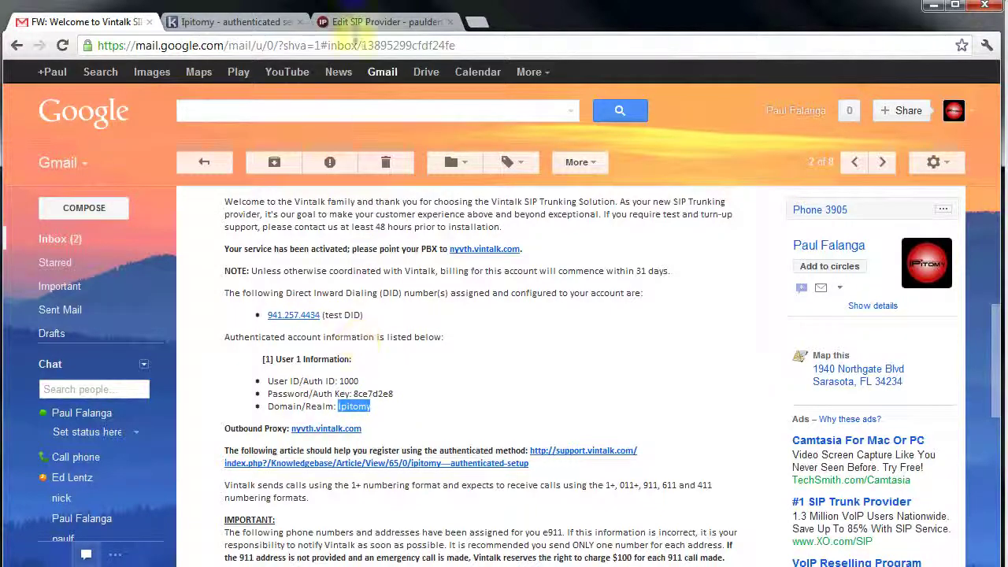
left_click(385, 18)
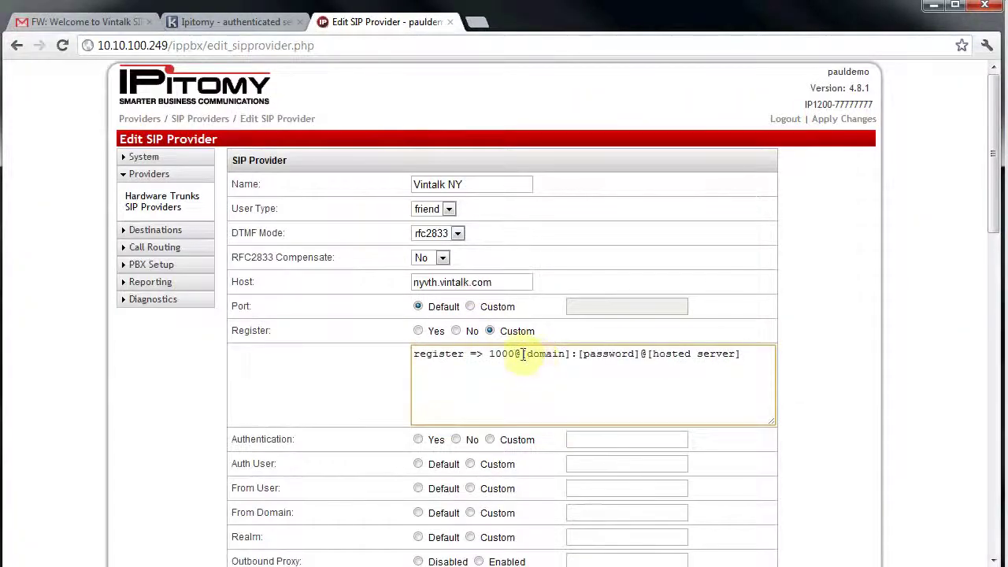
left_click_drag(521, 355, 572, 359)
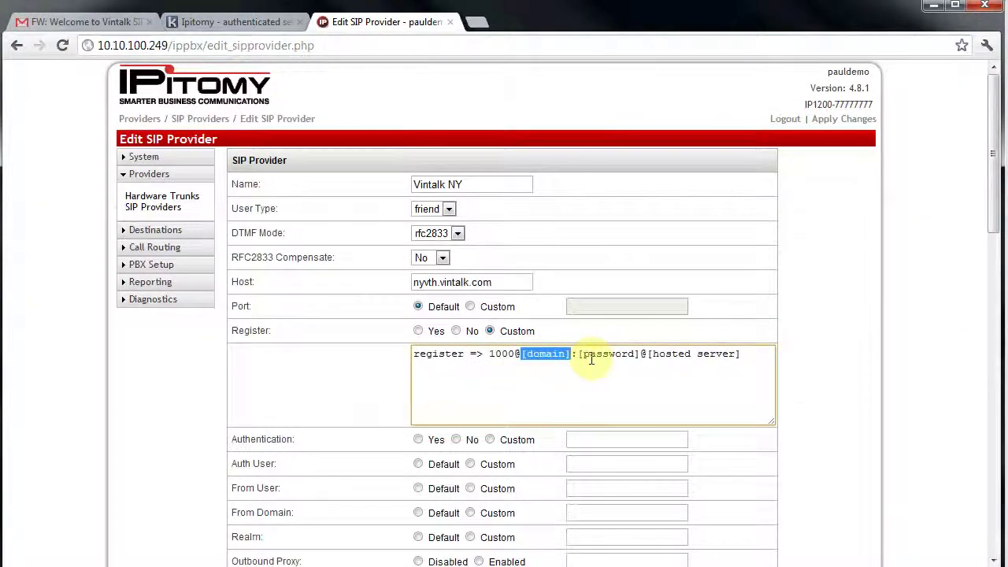
type("Ipitomy")
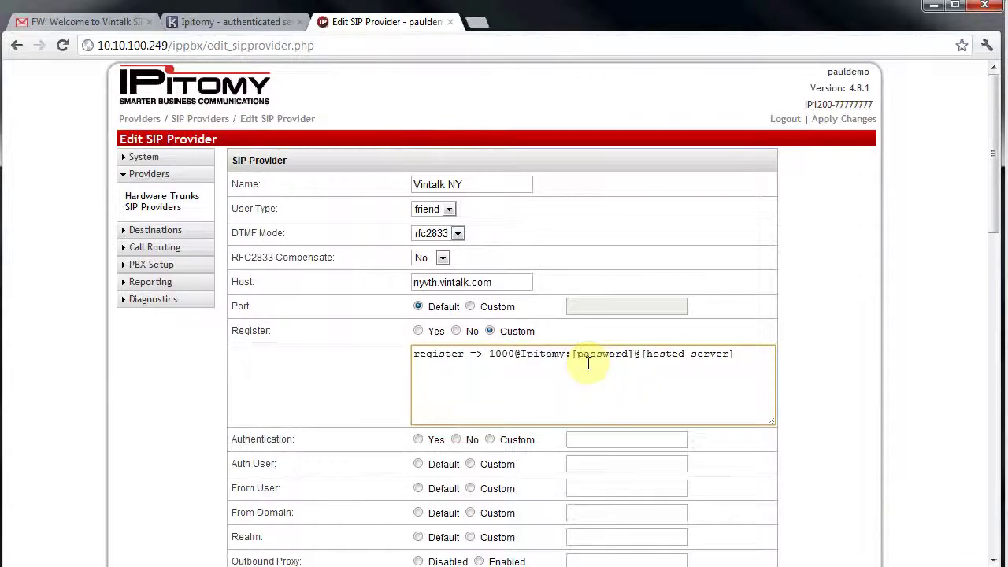
Replace the [password] placeholder in the register string with the Password/Auth Key copied from the welcome email
left_click(78, 22)
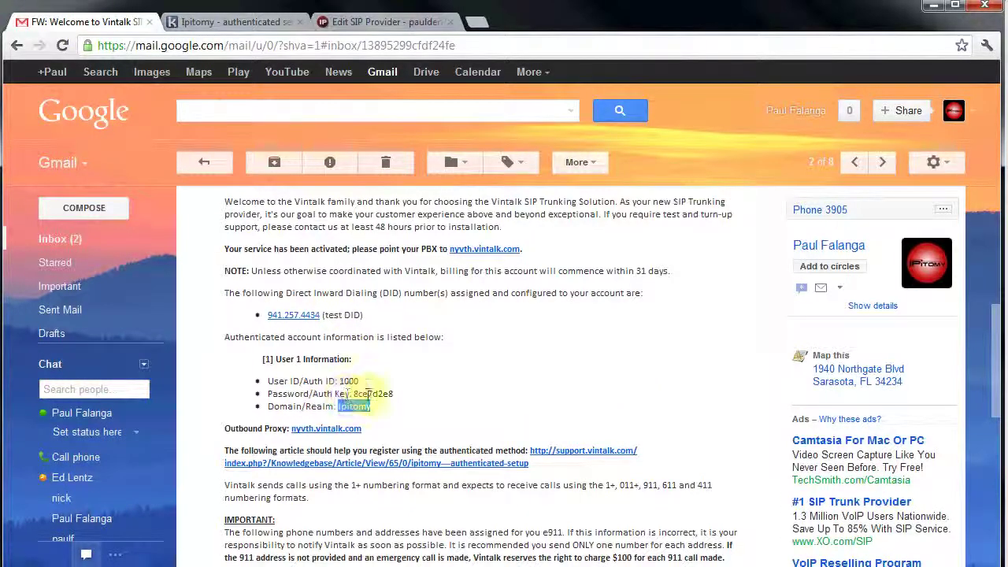
double_click(371, 393)
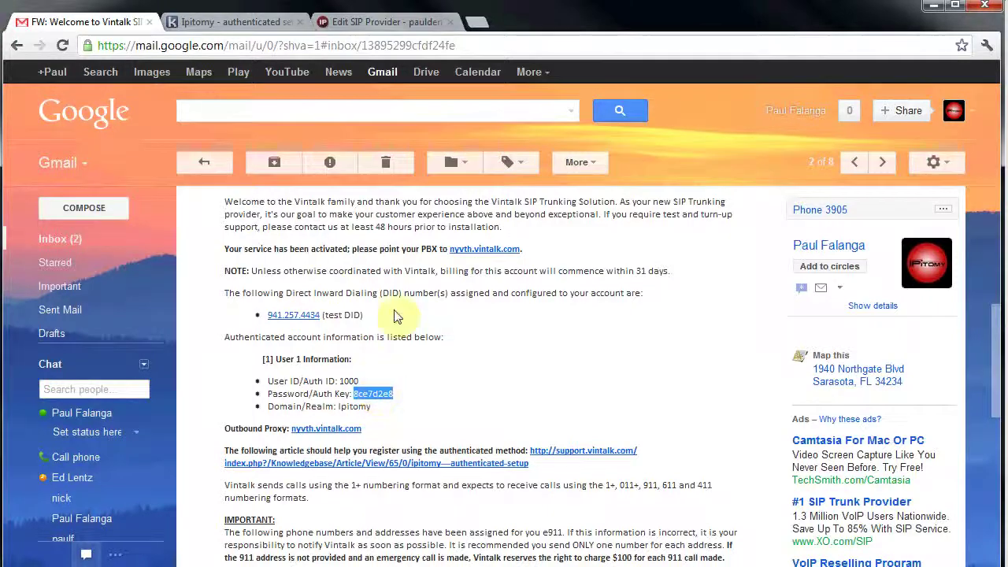
left_click(379, 22)
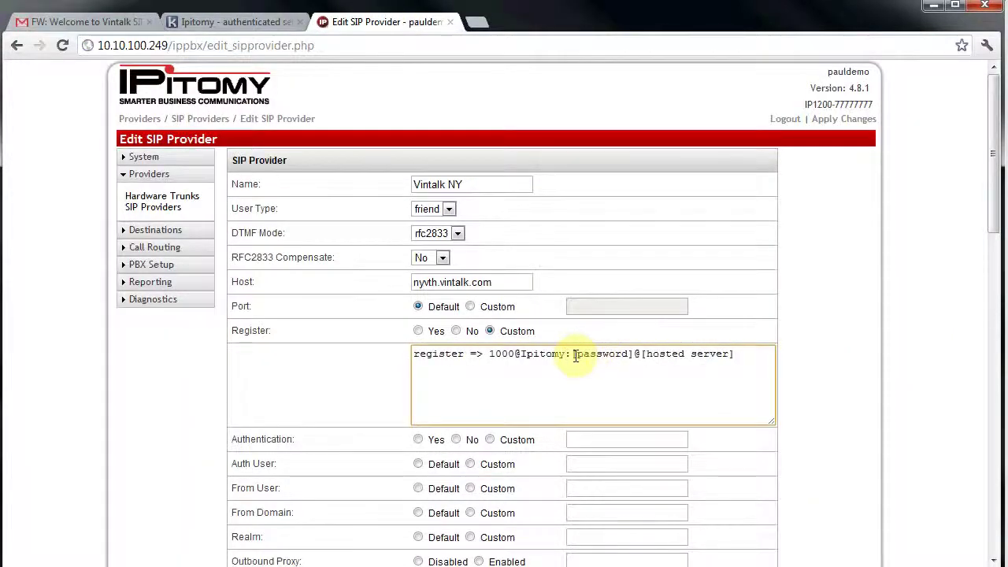
left_click_drag(570, 355, 635, 355)
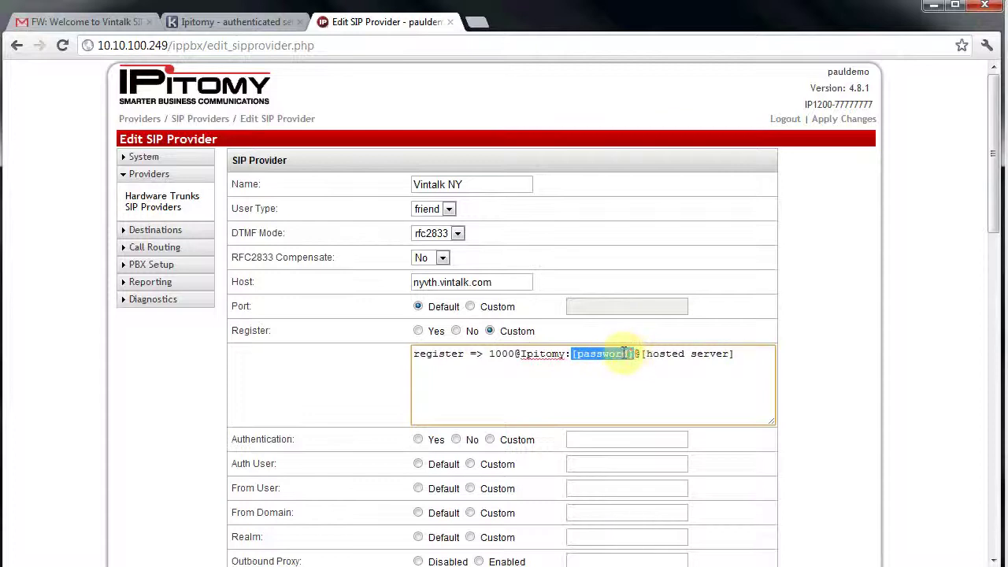
right_click(623, 352)
left_click(647, 430)
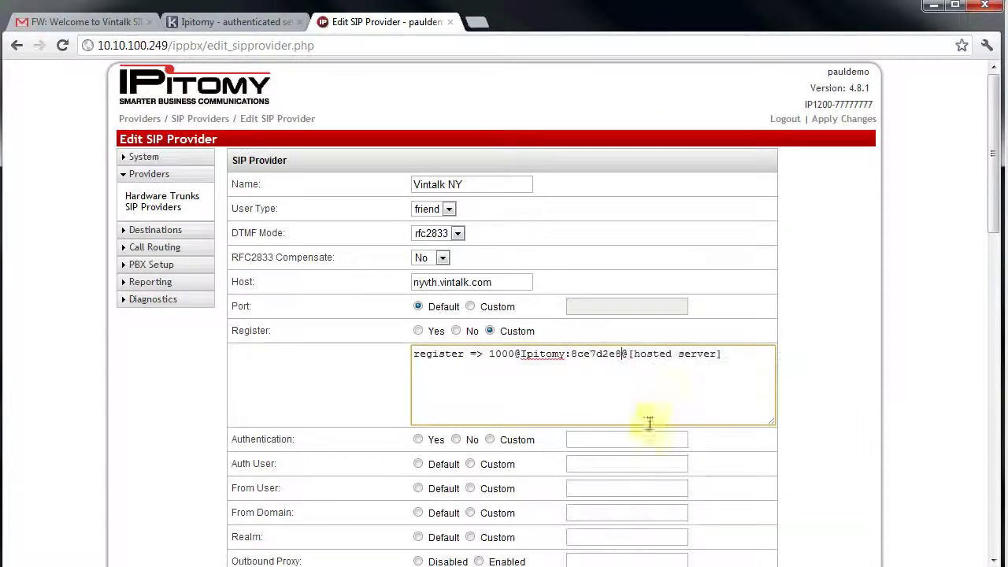
Replace the [hosted server] placeholder in the register string with nyvth.vintalk.com copied from the provider's Host field
left_click_drag(629, 353, 720, 353)
left_click(519, 281)
left_click_drag(519, 282, 354, 273)
key("ctrl+c")
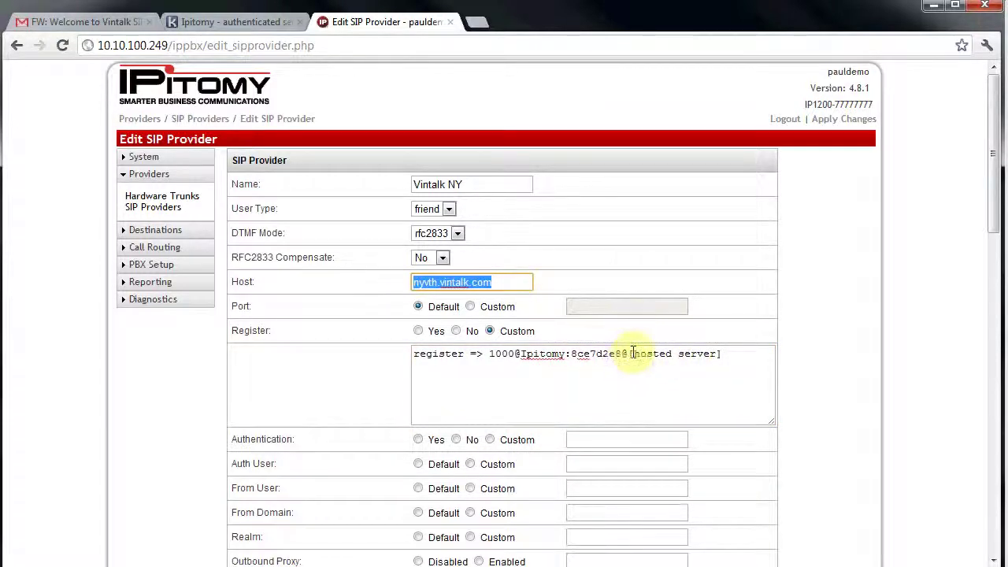
left_click_drag(630, 353, 723, 357)
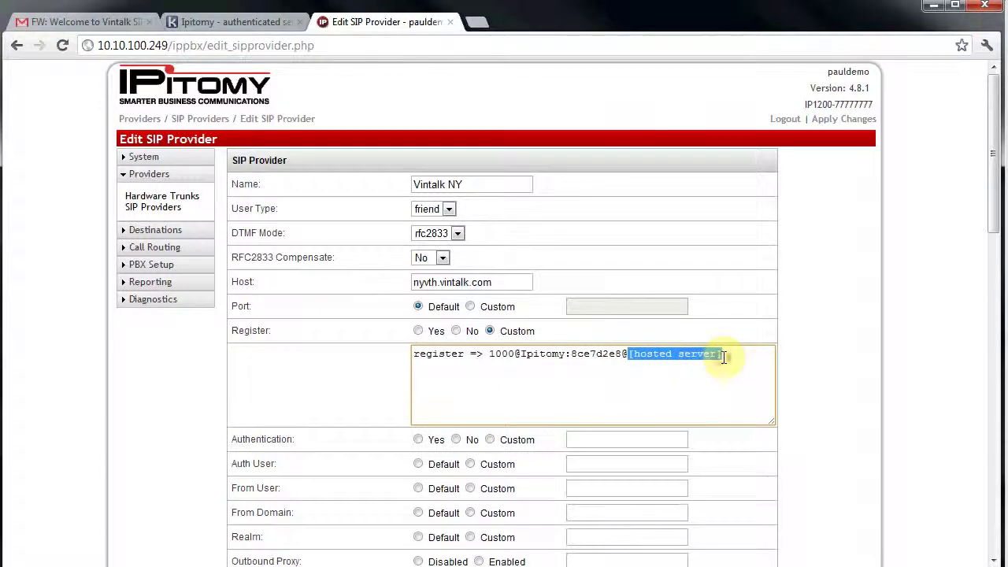
key("ctrl+v")
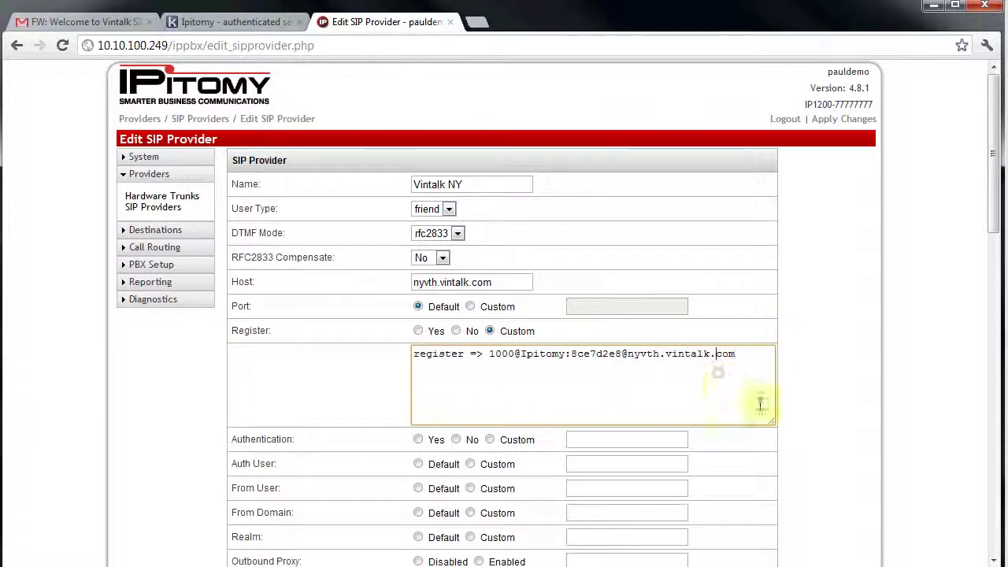
left_click(828, 408)
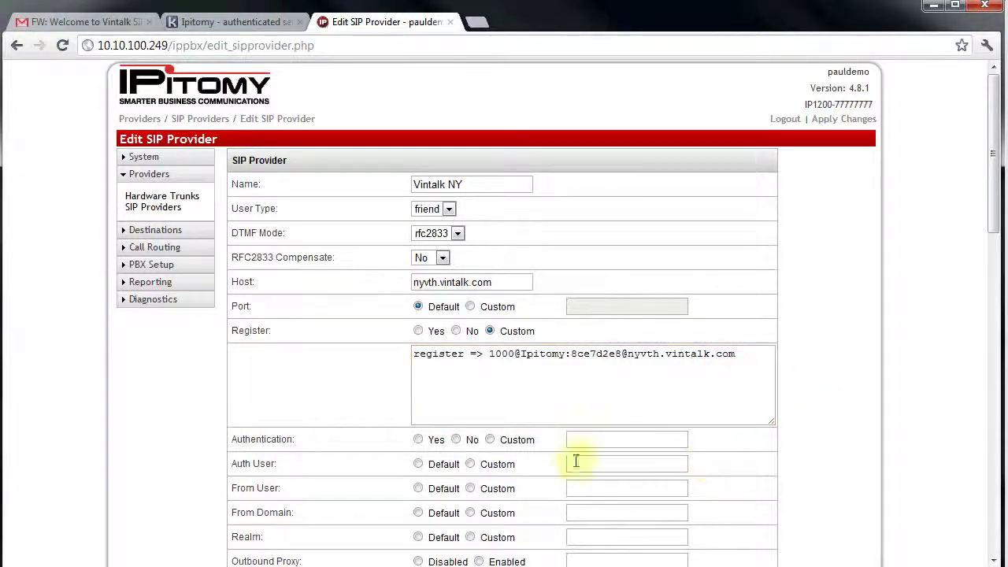
Following the setup article's sample, set Authentication to Yes, Auth User, From User, From Domain and Realm to Custom, and Outbound Proxy to Enabled
left_click(228, 22)
left_click(494, 208)
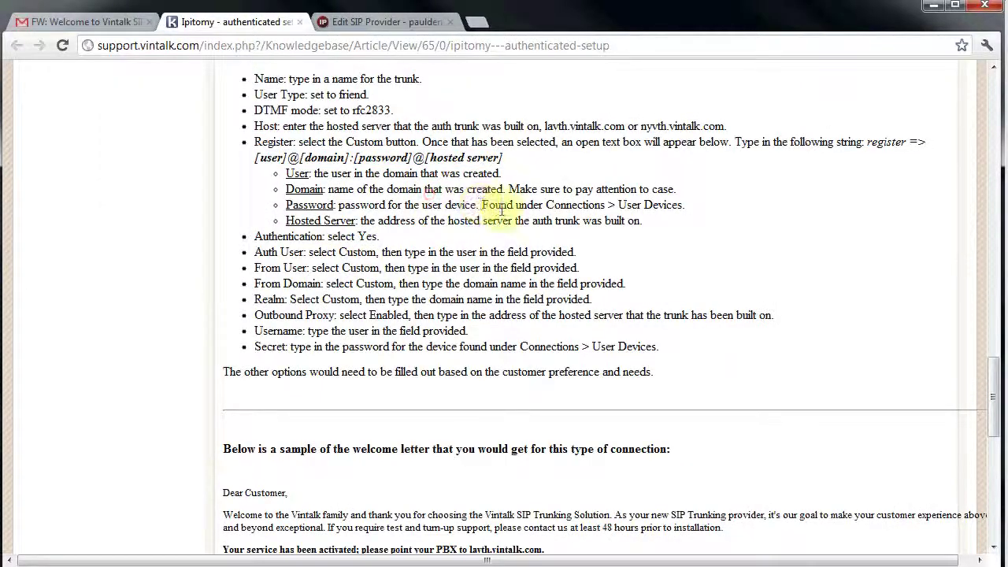
scroll(509, 207, "up", 2)
left_click_drag(988, 368, 980, 309)
left_click_drag(988, 255, 984, 227)
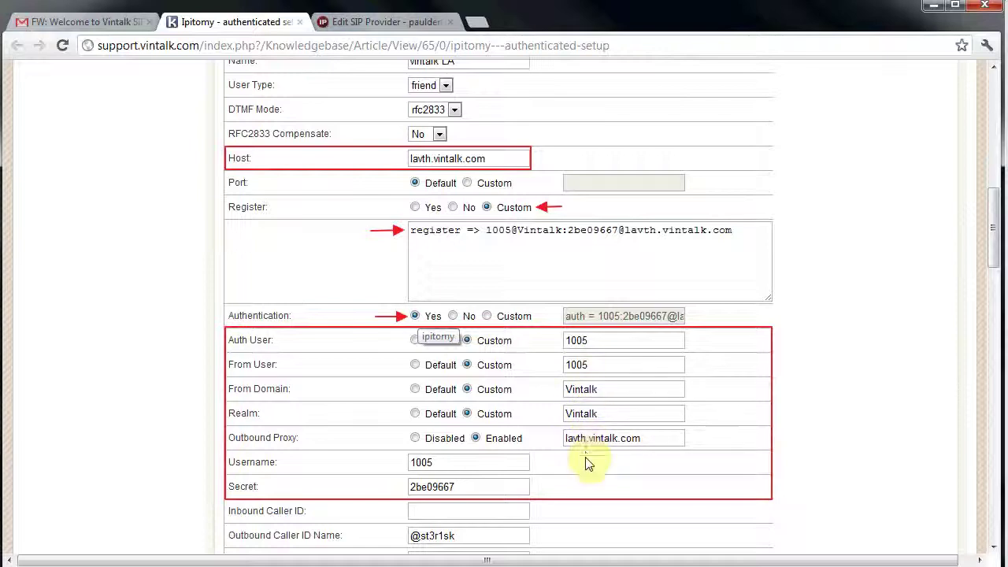
left_click(385, 21)
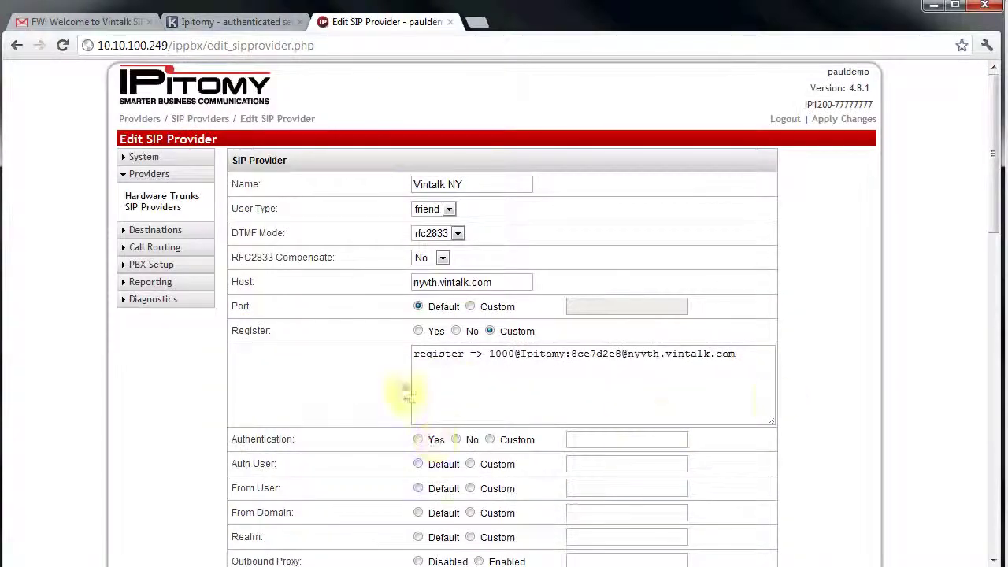
left_click(418, 440)
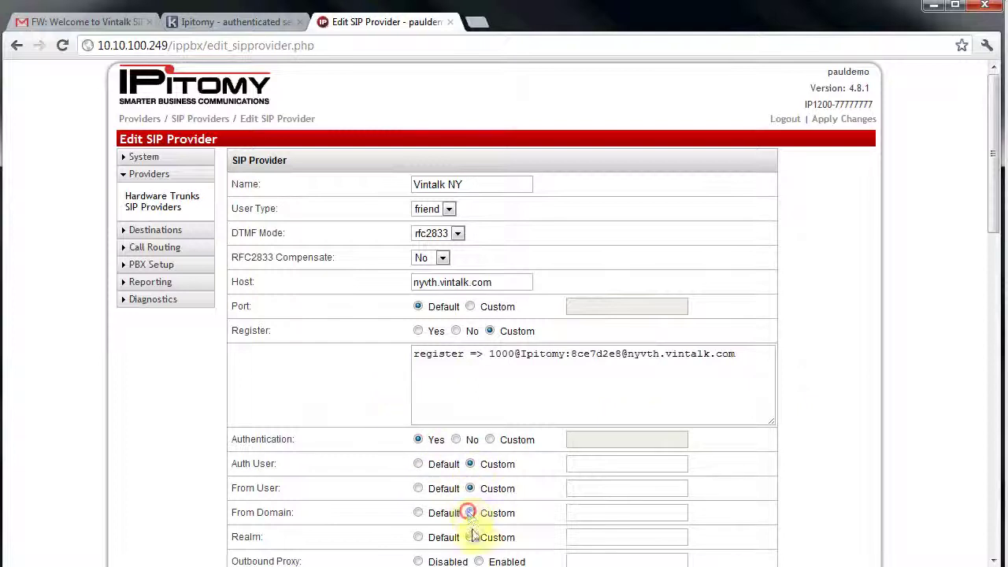
left_click(478, 561)
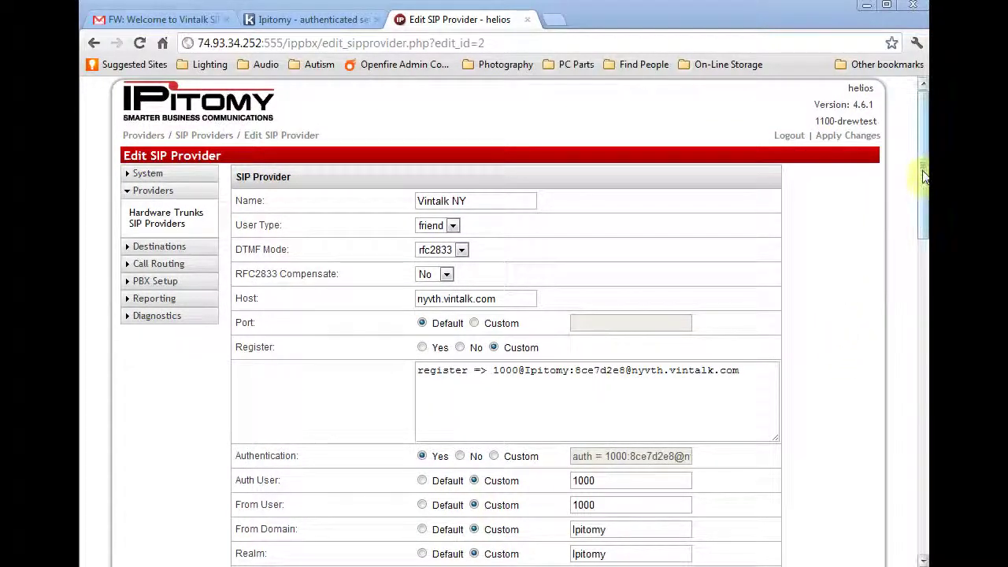
Choose a destination for the provider's associated phone number and apply the changes to the PBX
left_click_drag(923, 175, 923, 483)
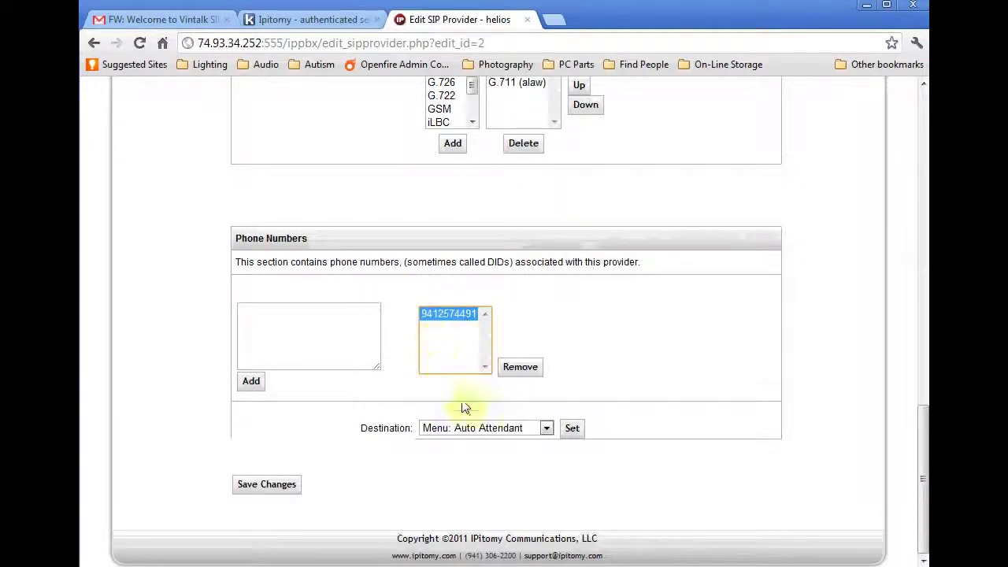
left_click(545, 429)
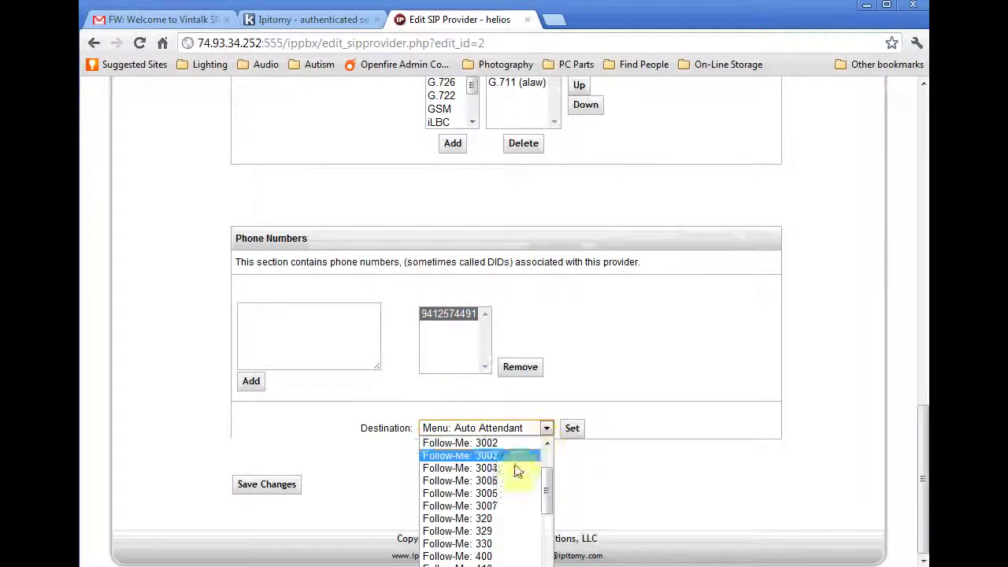
left_click(495, 506)
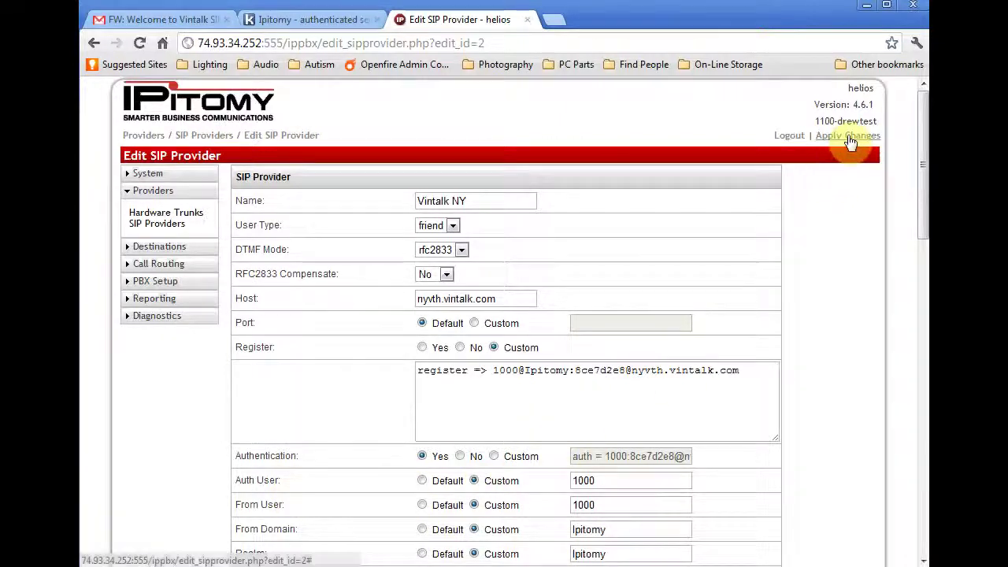
left_click(847, 136)
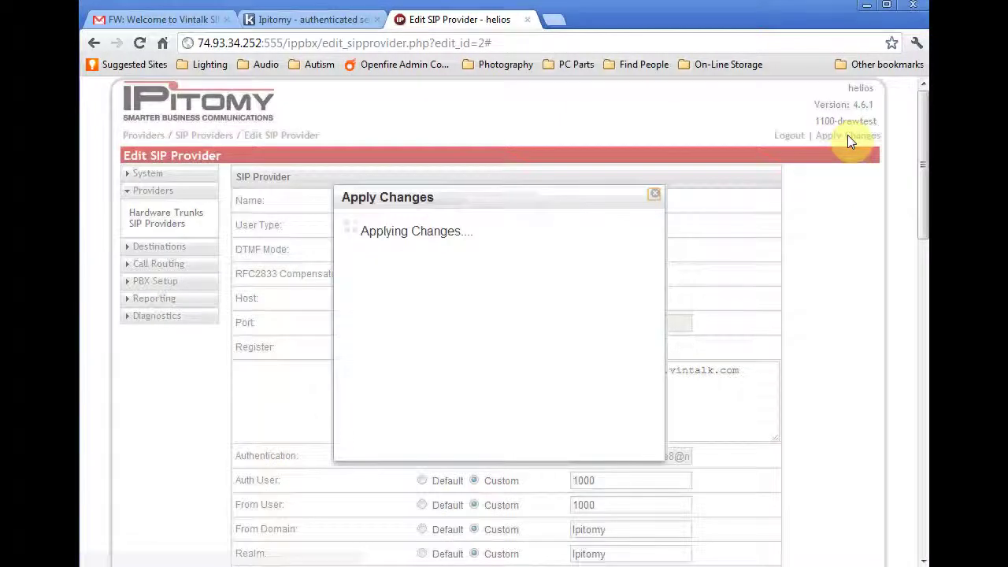
left_click(653, 197)
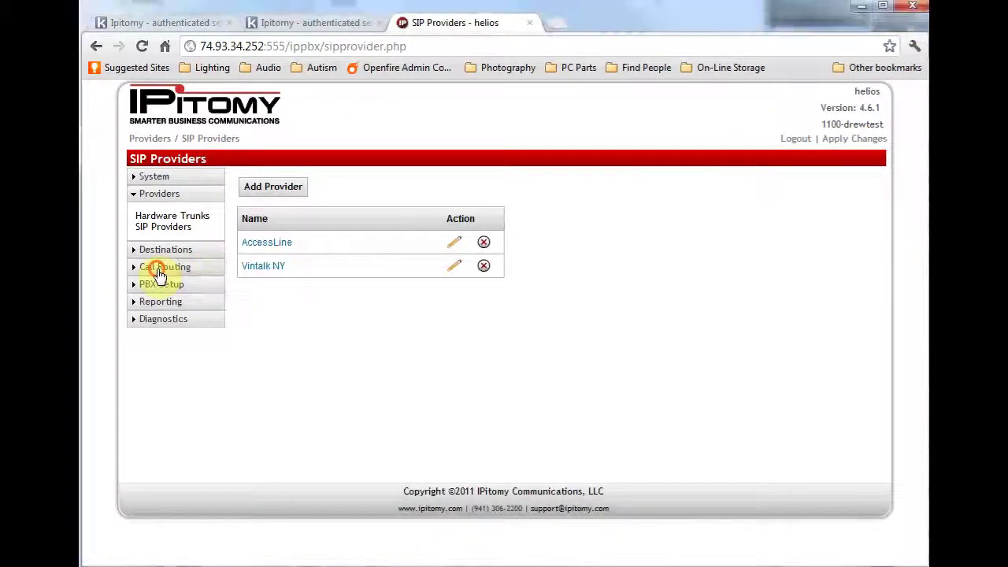
Add the Vintalk NY trunk to the 10 Digit Dialing route in outgoing call routing and save the route
left_click(160, 270)
left_click(150, 303)
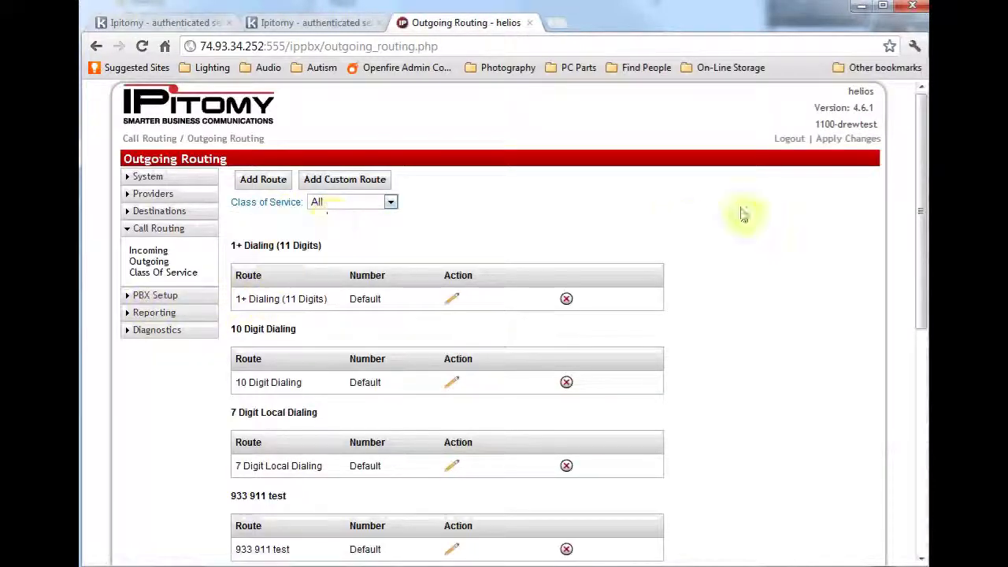
mouse_move(921, 203)
left_mouse_down()
mouse_move(921, 425)
mouse_move(921, 211)
left_mouse_up()
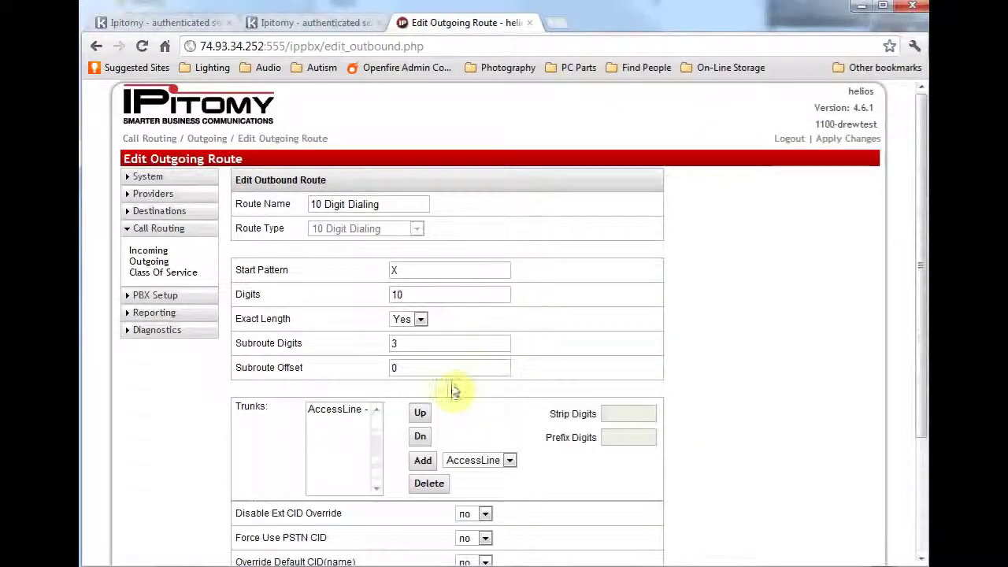
left_click(465, 470)
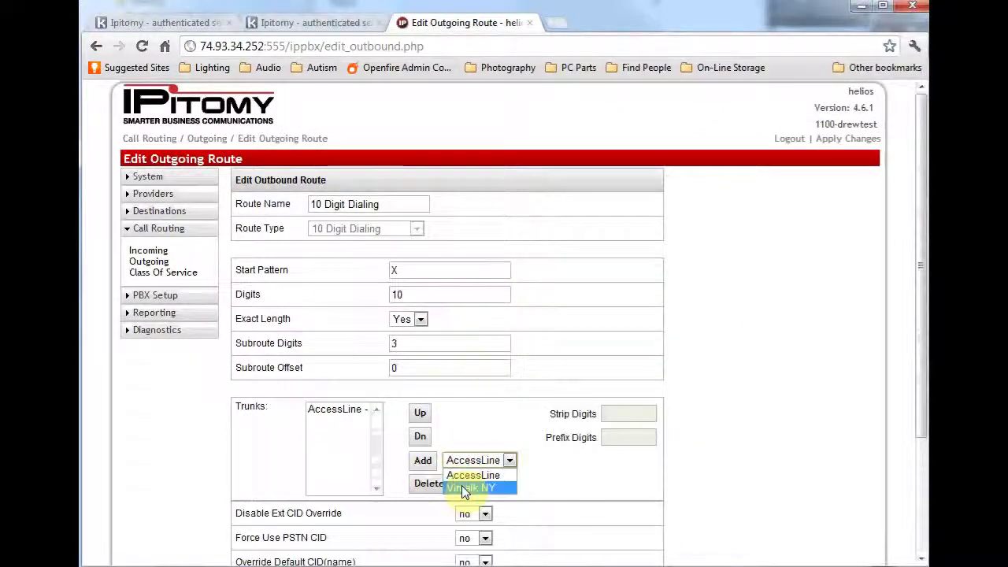
left_click(460, 485)
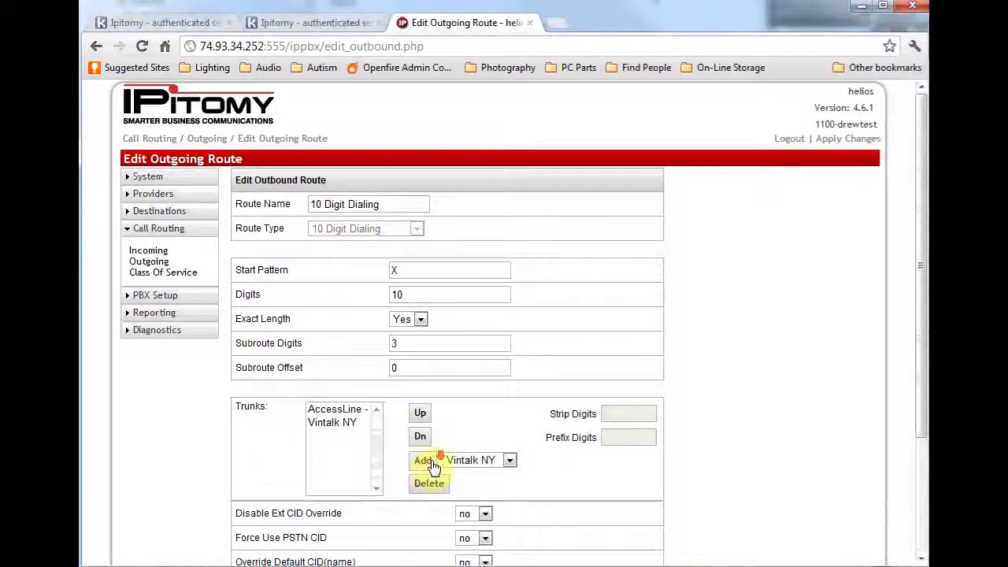
scroll(326, 500, "down", 3)
left_click(270, 511)
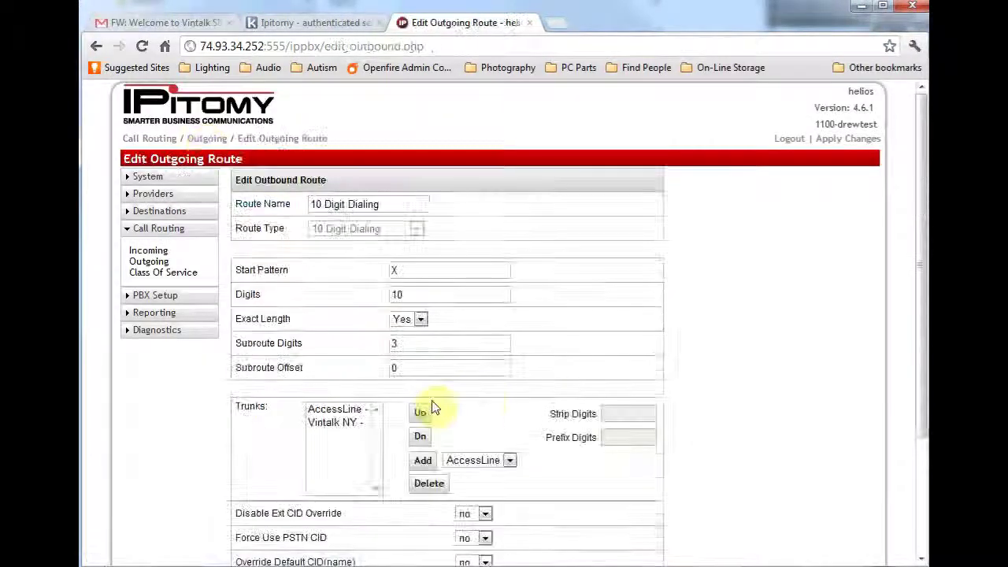
Following the numbering format in the Vintalk welcome email, set the Vintalk NY trunk's Prefix Digits to 1 in the 10 Digit Dialing route
left_click(329, 423)
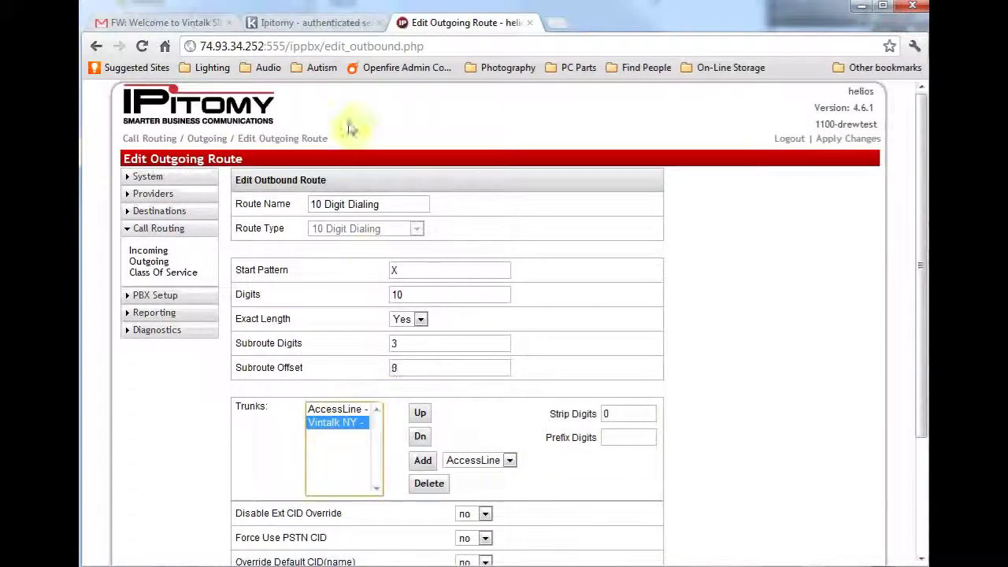
left_click(170, 23)
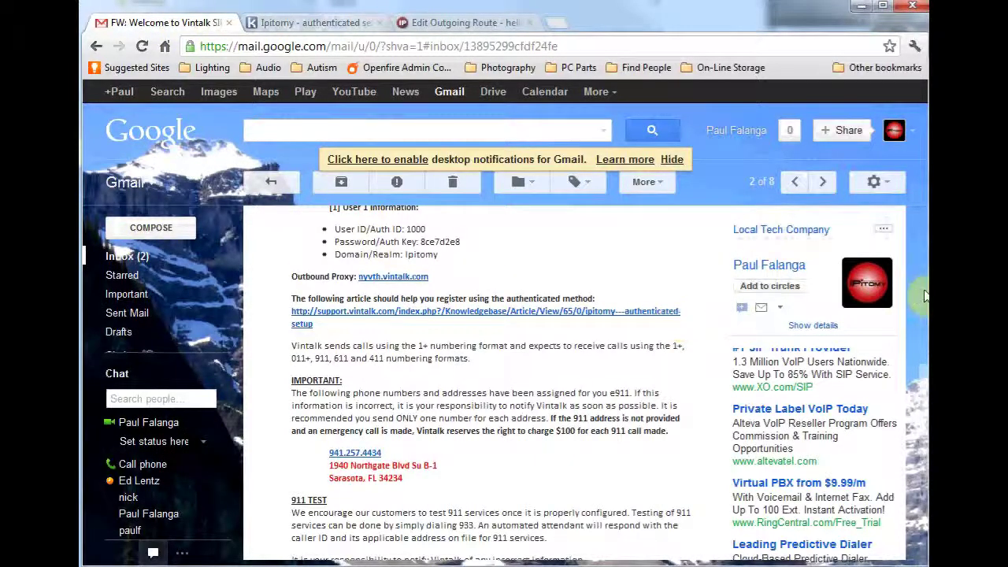
scroll(922, 265, "up", 10)
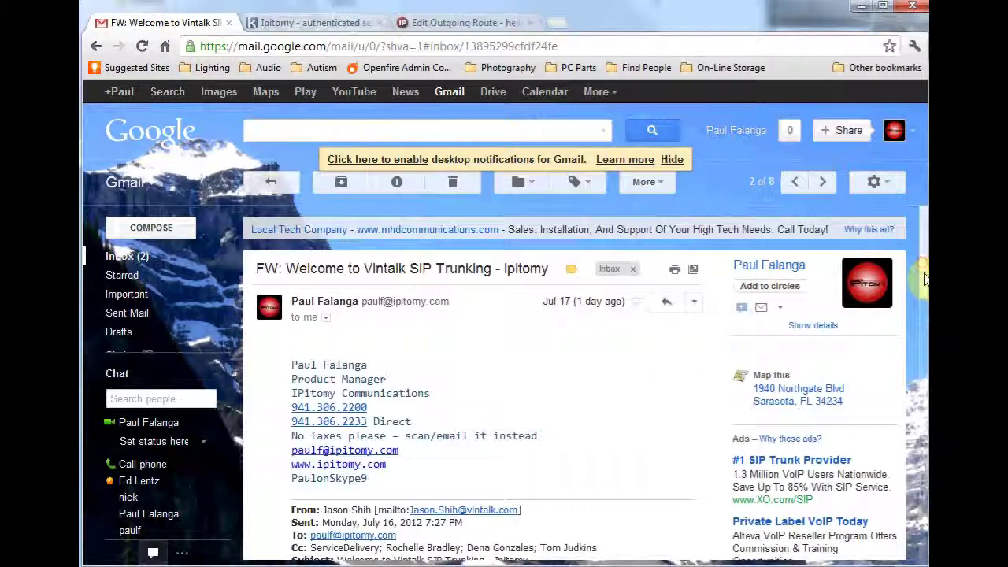
left_click_drag(923, 296, 914, 447)
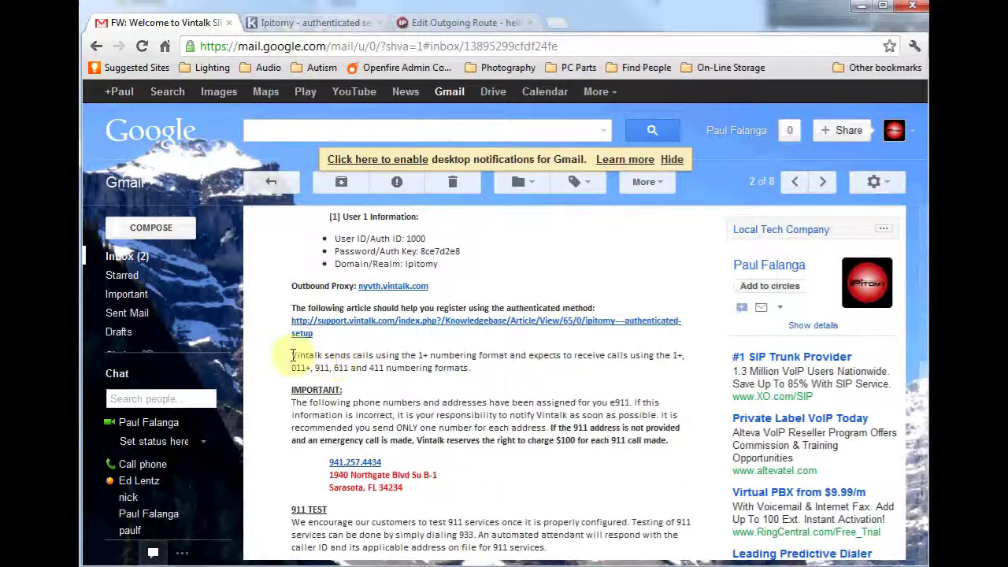
left_click_drag(291, 359, 673, 366)
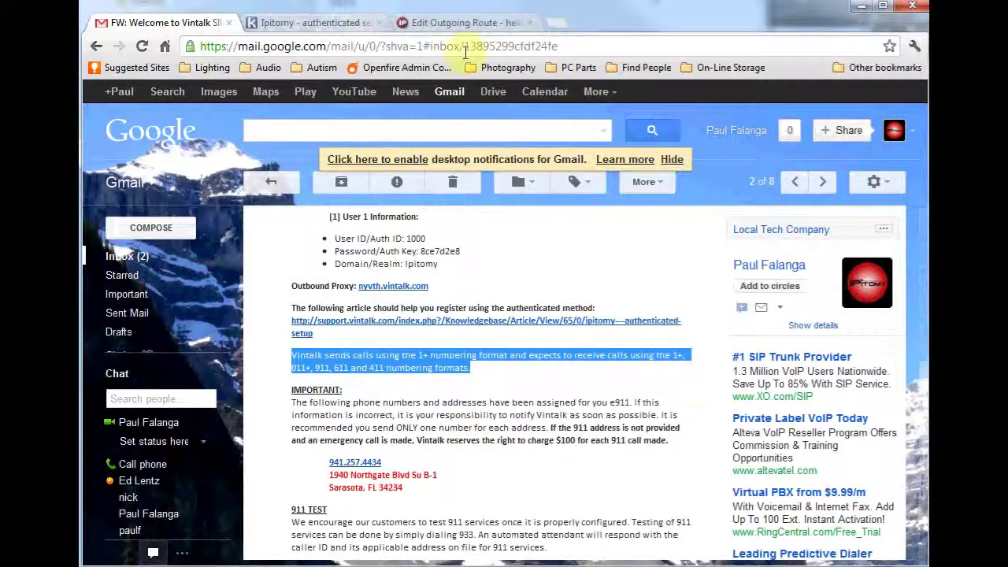
left_click(446, 24)
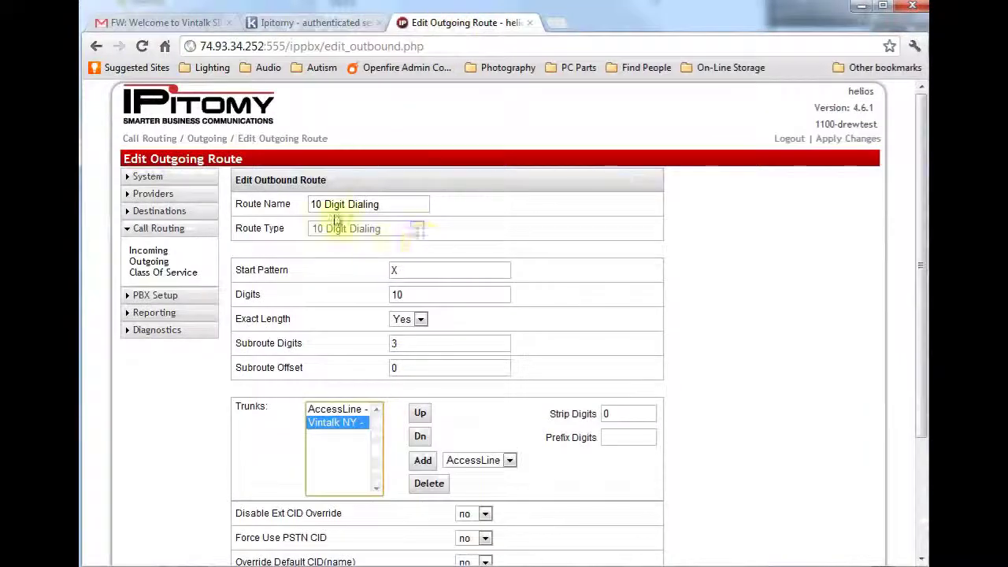
left_click_drag(309, 203, 398, 204)
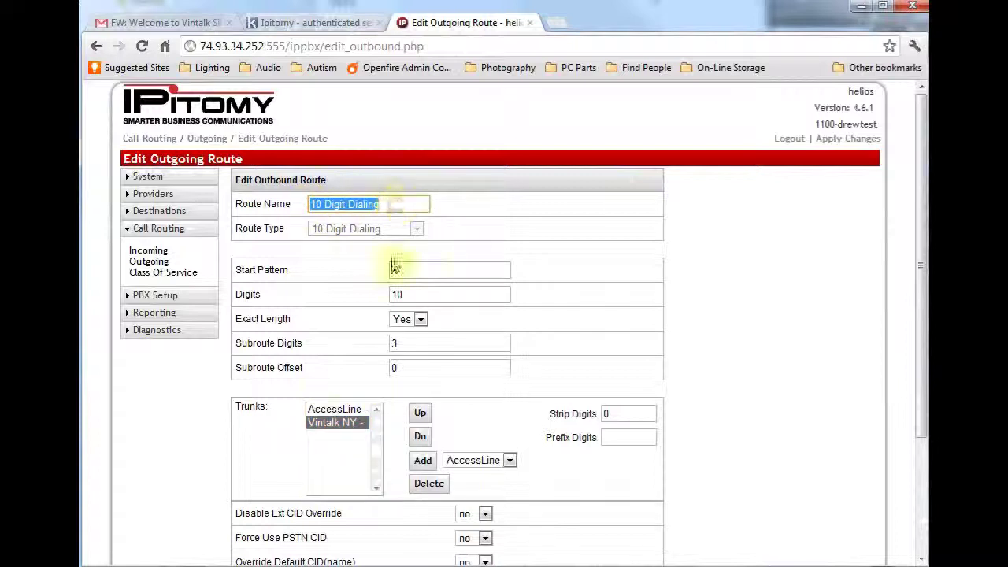
left_click(334, 426)
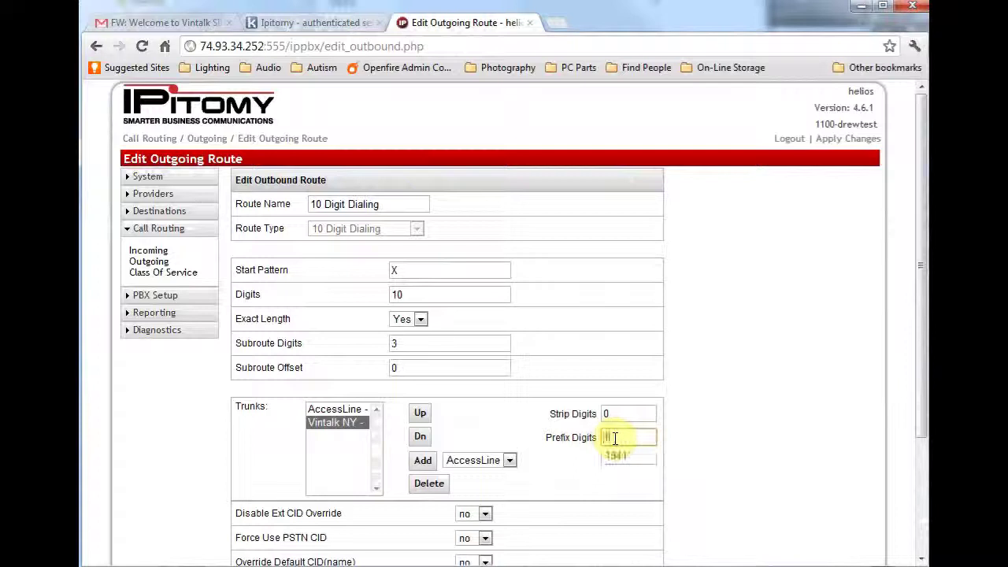
left_click(638, 437)
type("1")
left_click(665, 439)
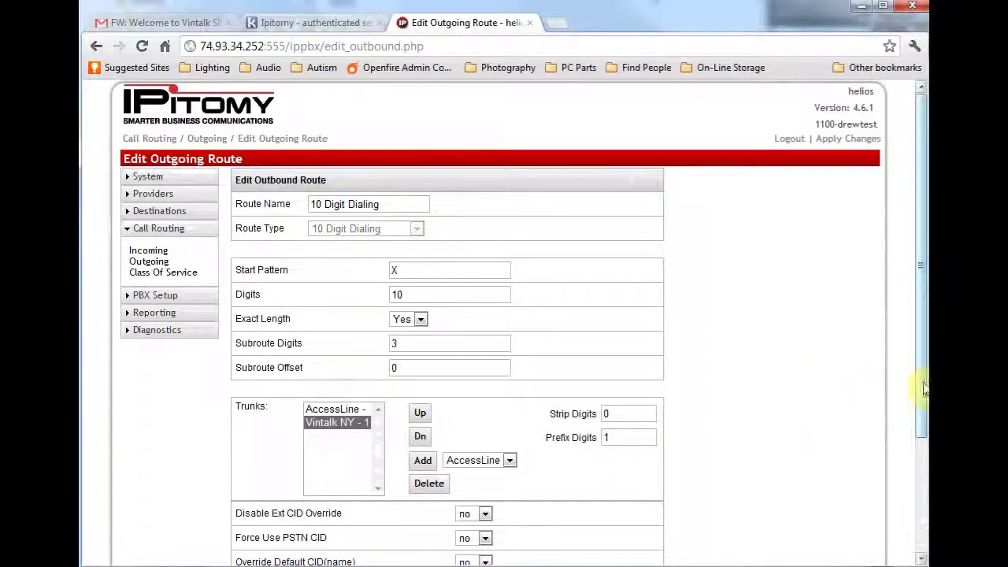
left_click_drag(916, 394, 923, 512)
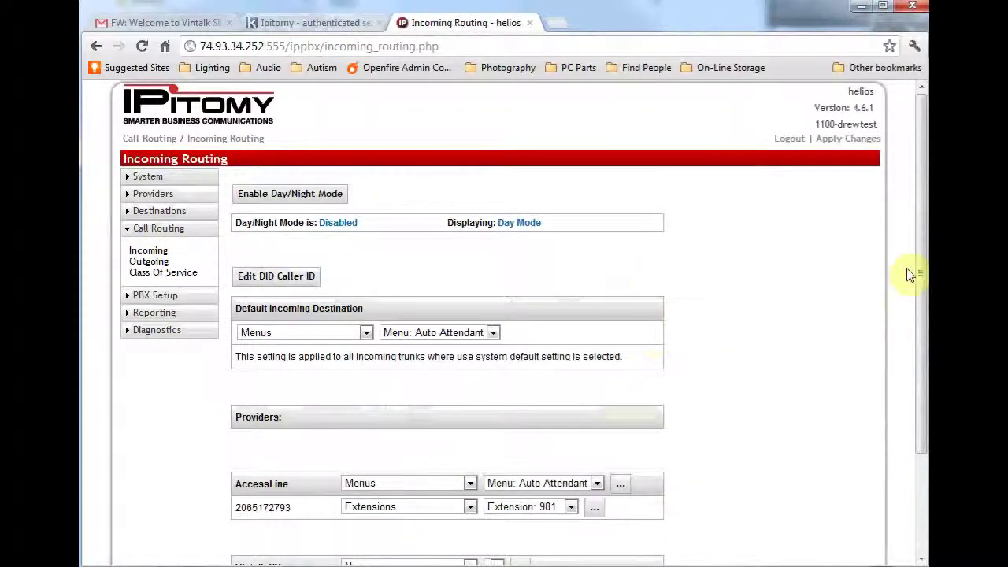
In incoming routing, set the Vintalk NY phone number's destination to Menus with Menu: Auto Attendant and save the changes
left_click_drag(923, 270, 918, 360)
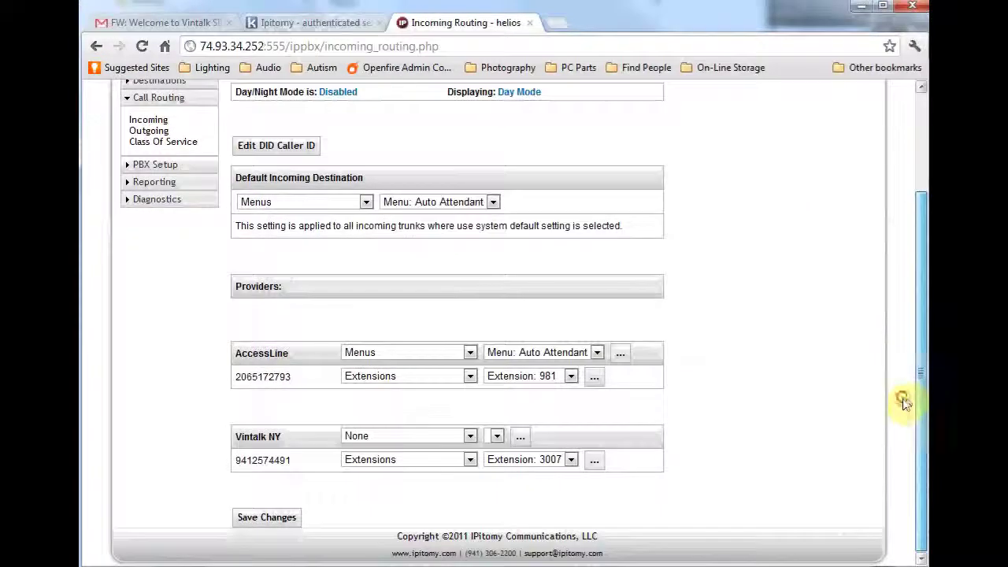
left_click(468, 461)
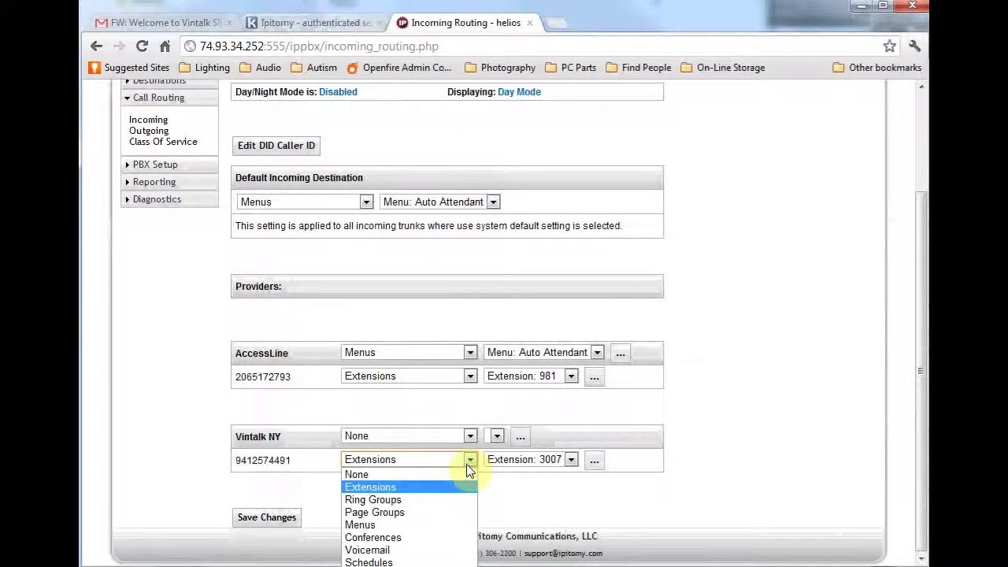
left_click(429, 524)
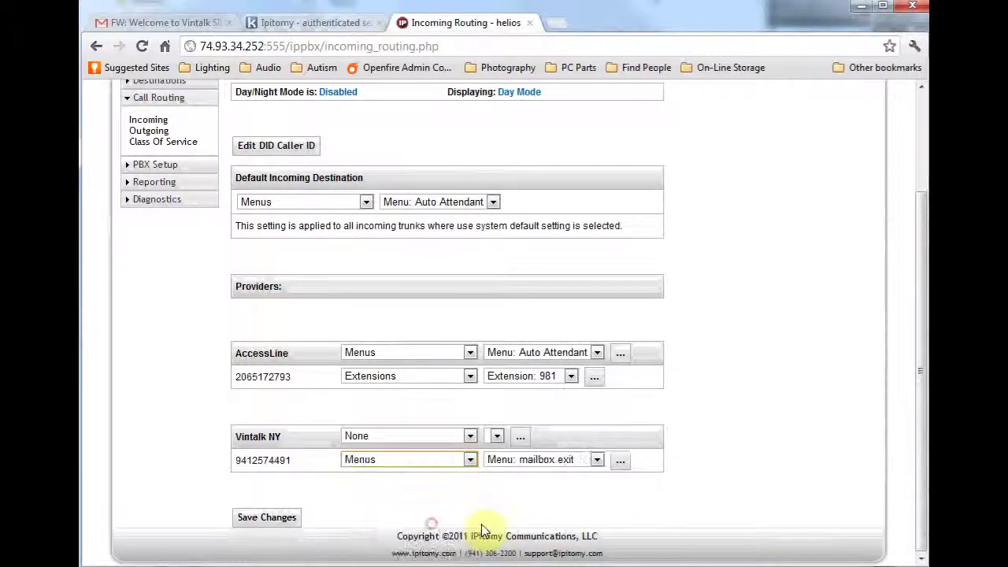
left_click(574, 461)
left_click(569, 484)
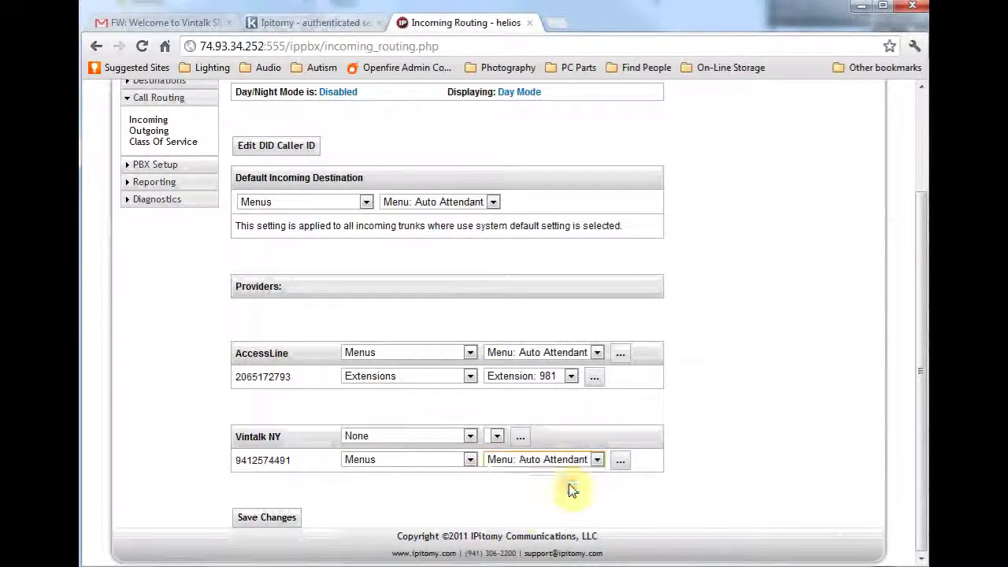
left_click(268, 517)
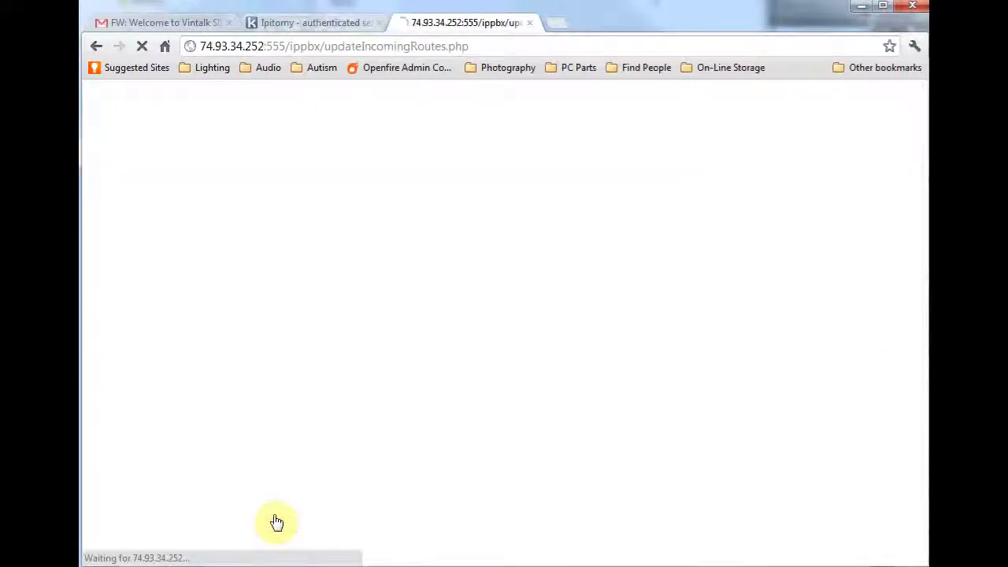
Apply the saved incoming routing changes to the PBX and dismiss the progress dialog
left_click_drag(920, 364, 916, 261)
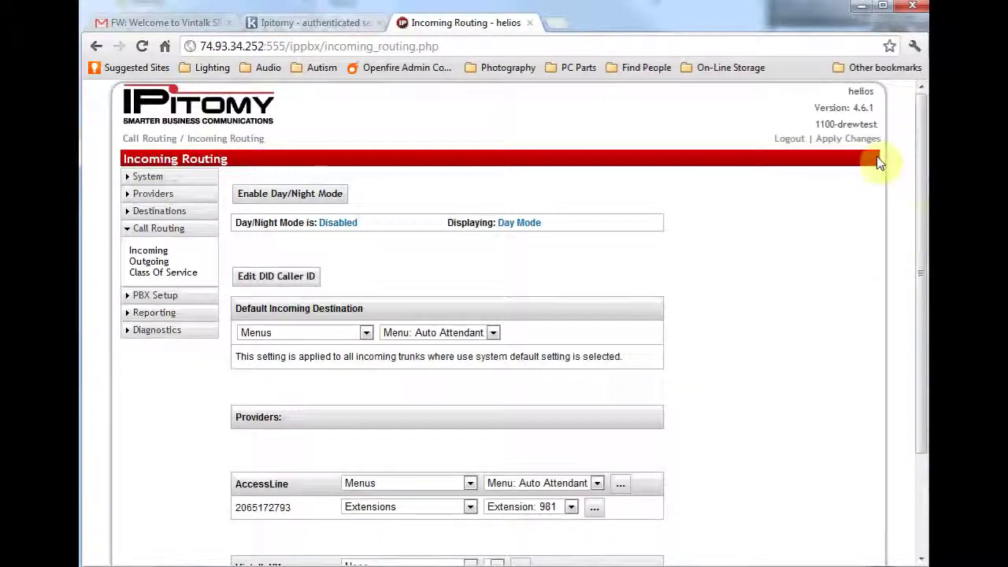
left_click(848, 142)
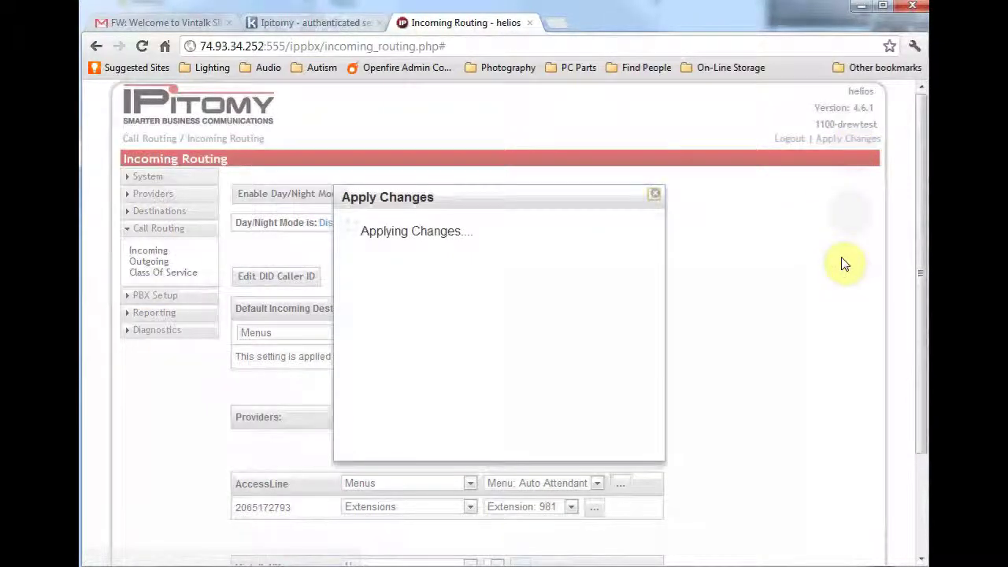
left_click(654, 195)
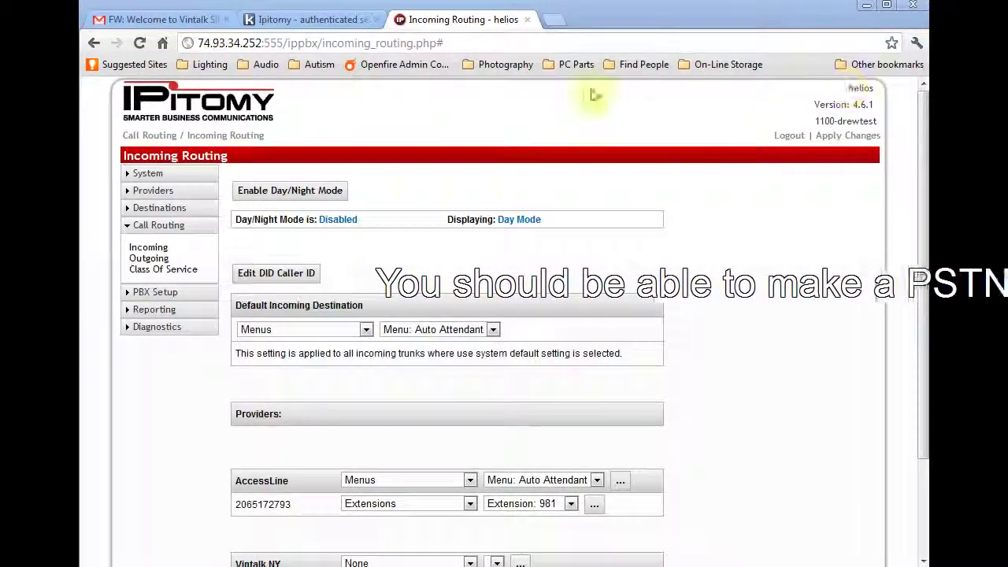
Check the Vintalk NY provider's connection status in the PBX monitoring report
left_click(136, 308)
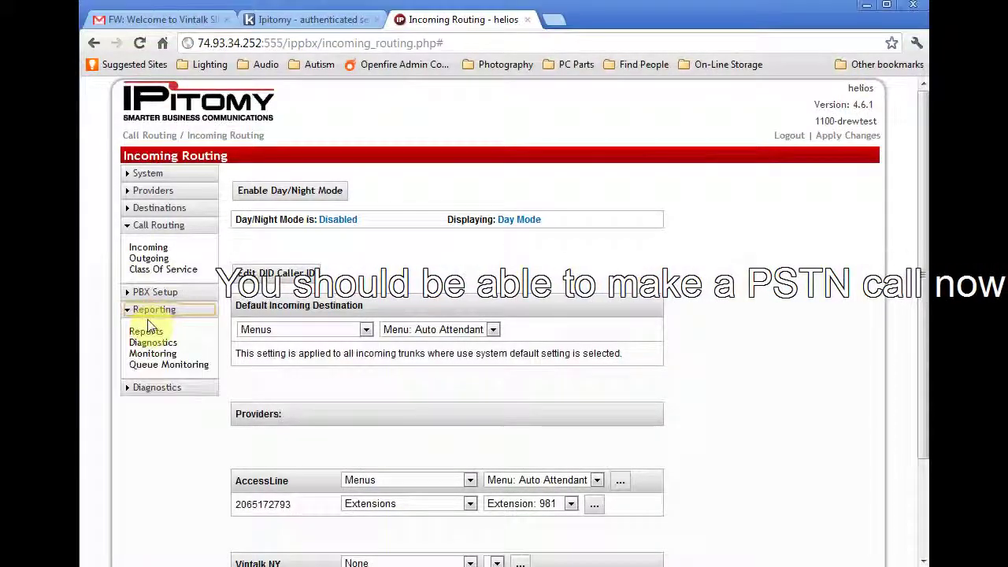
left_click(148, 356)
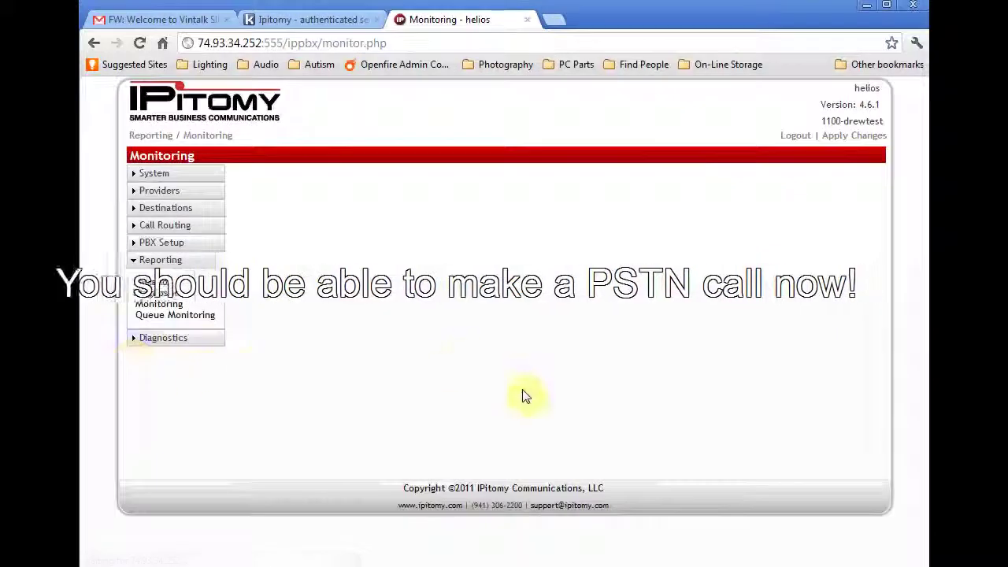
scroll(788, 394, "down", 5)
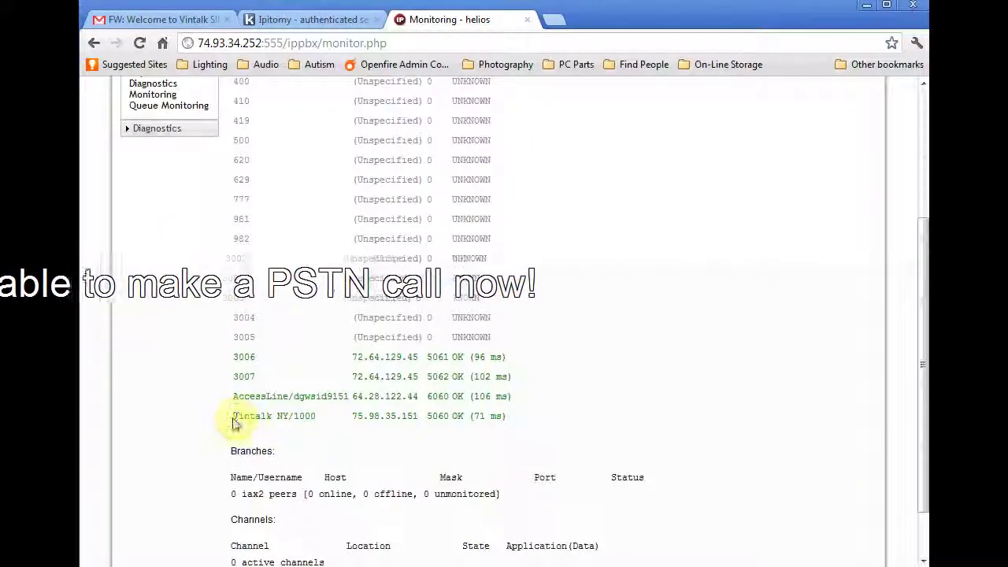
left_click_drag(234, 416, 510, 422)
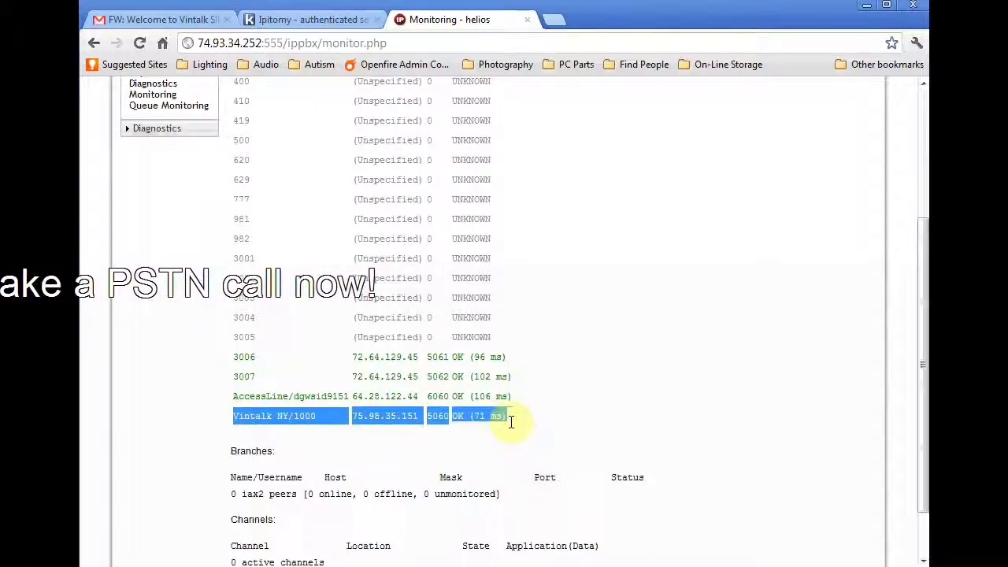
left_click(567, 429)
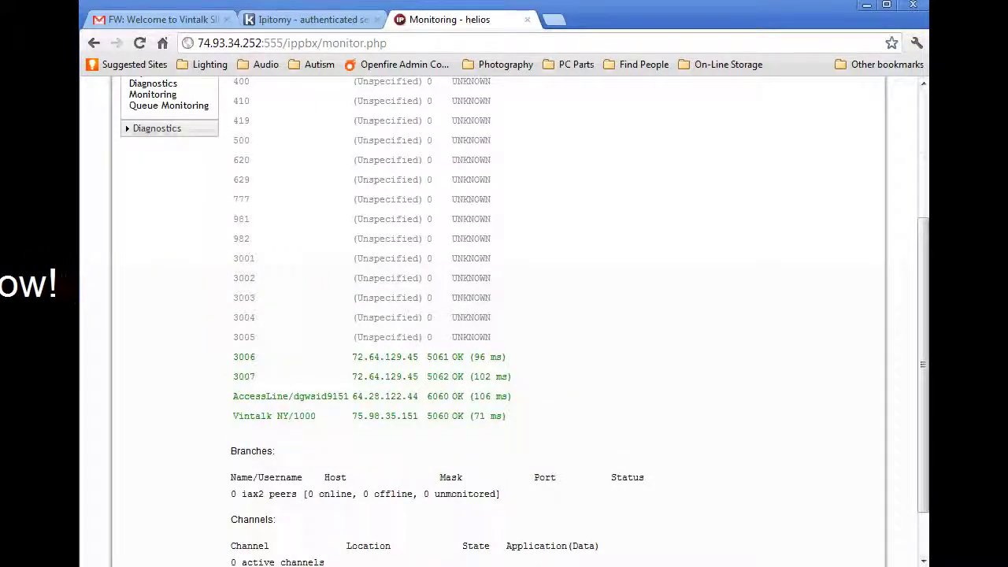